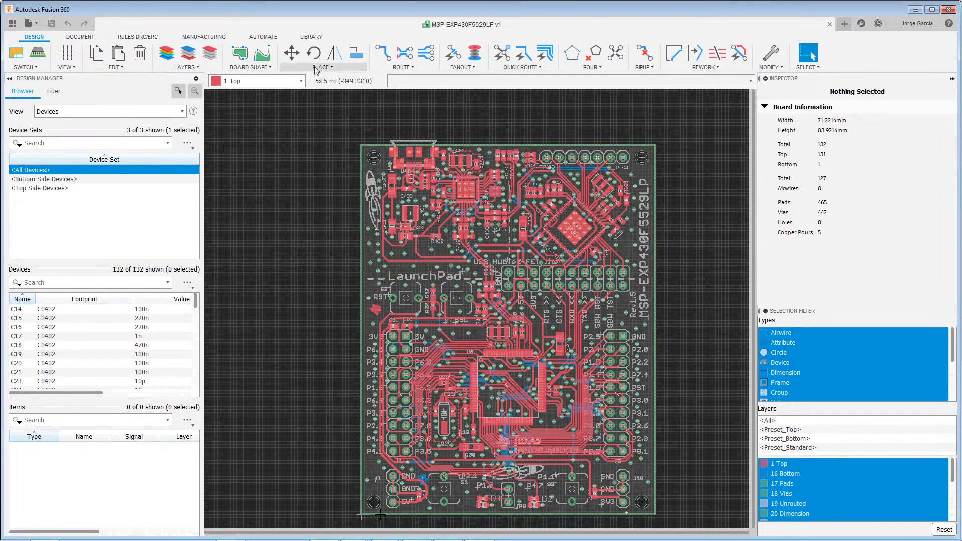
click(389, 59)
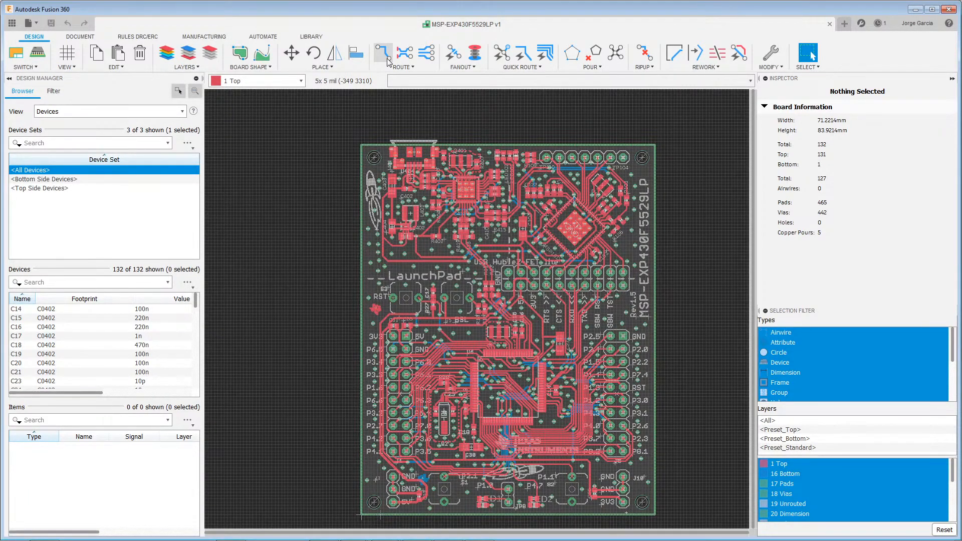
click(412, 70)
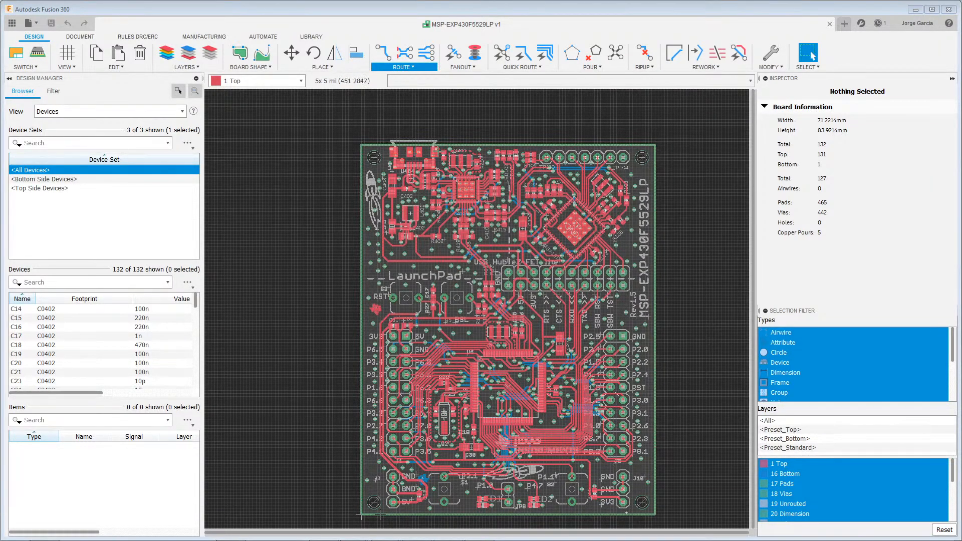
key(Escape)
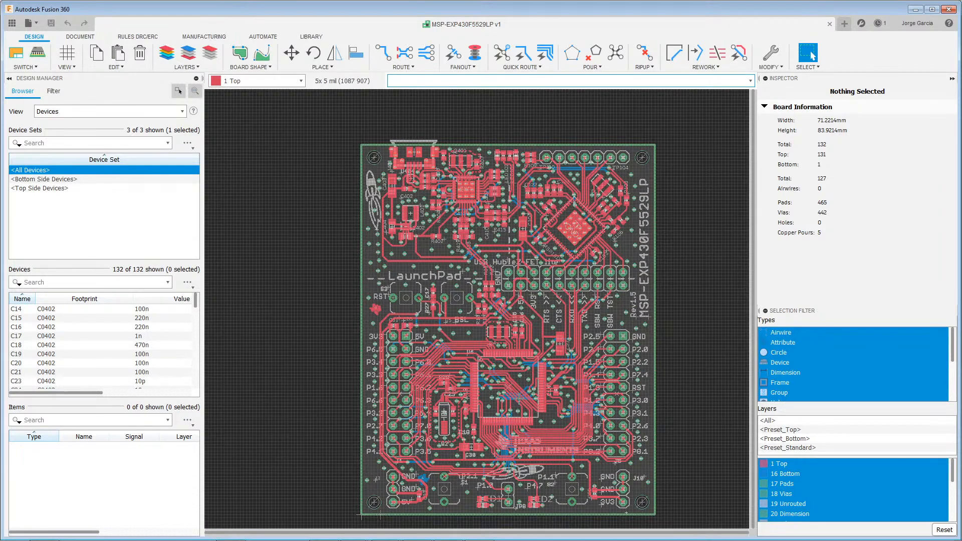
Step: Rip up the connected P3.7 and P4.0 traces between U6 and the pin header using Ripup Connected
scroll(543, 428, up, 5)
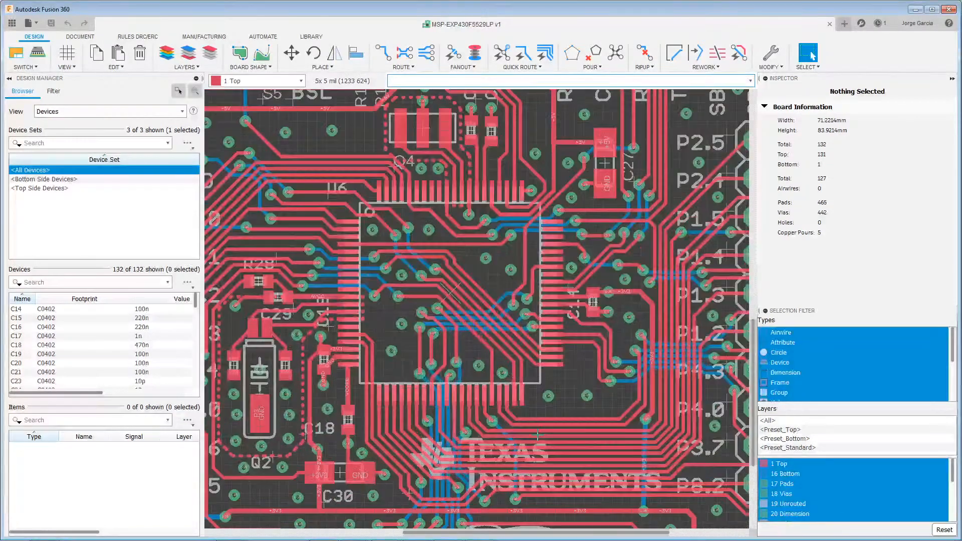
middle_drag(549, 397, 527, 365)
scroll(523, 369, down, 2)
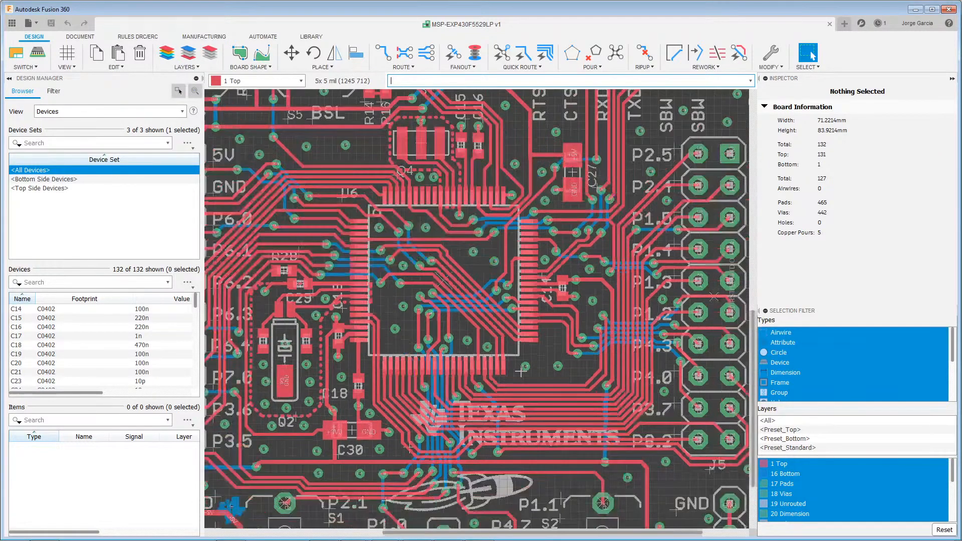
scroll(521, 372, up, 2)
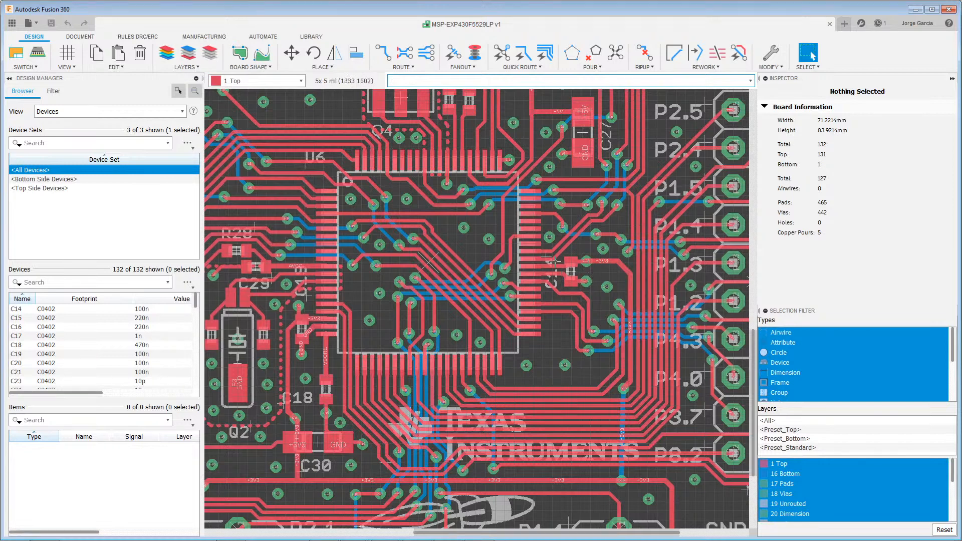
click(645, 54)
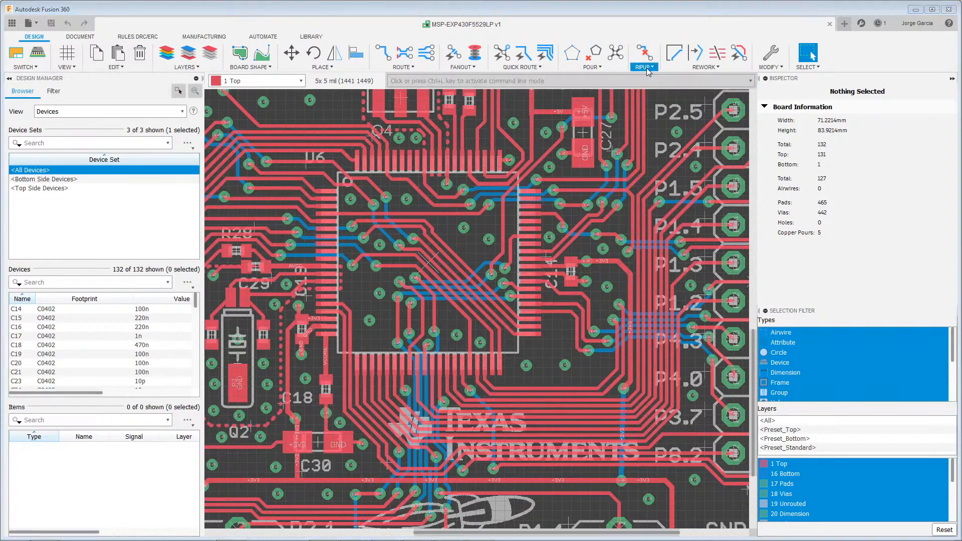
click(649, 95)
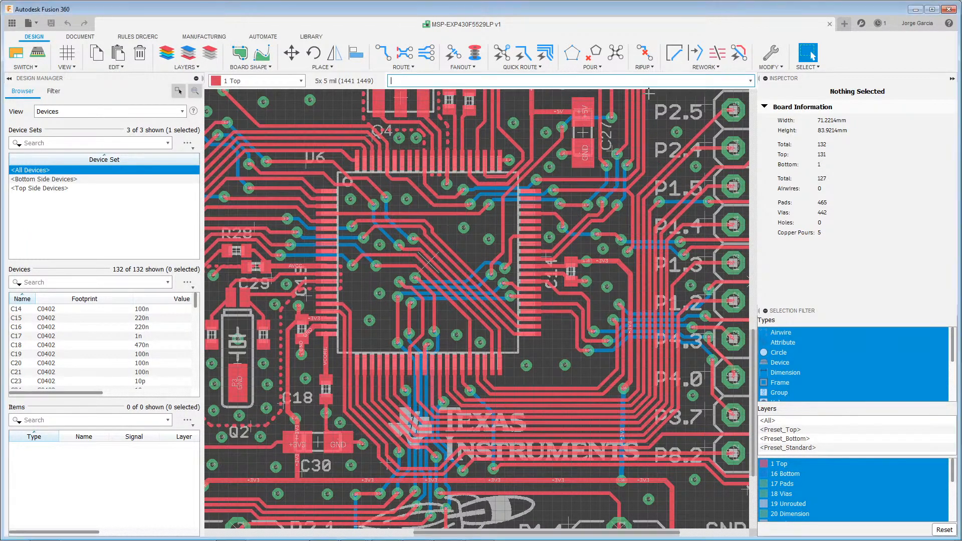
click(555, 307)
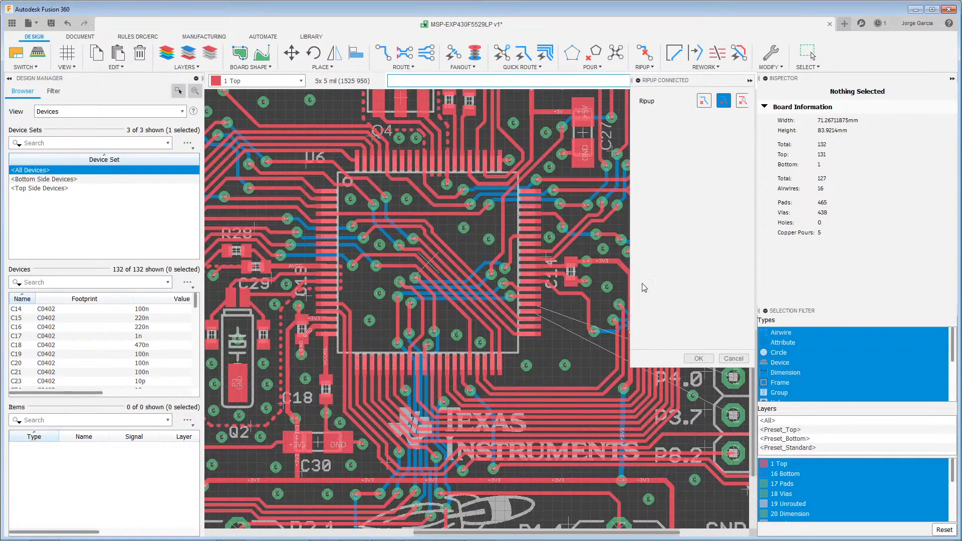
click(698, 358)
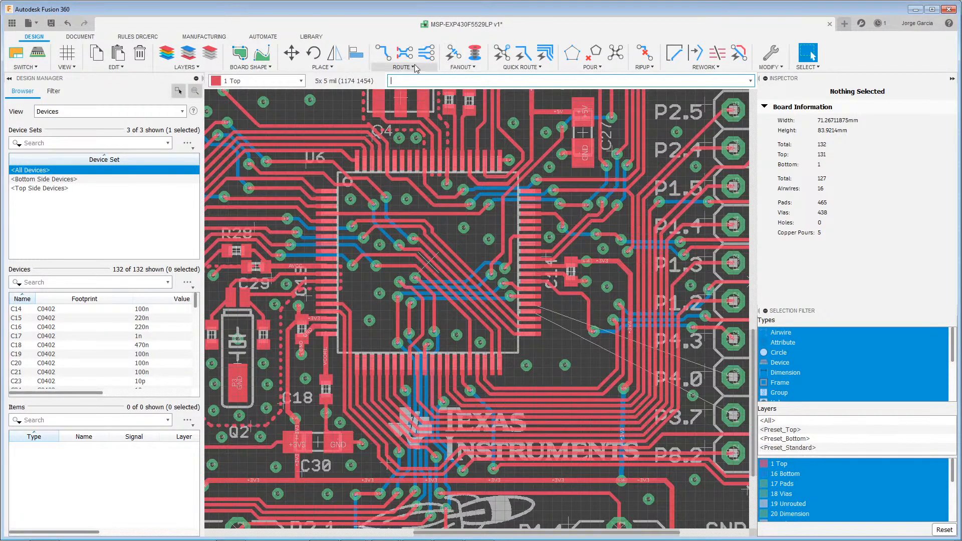
Step: Start a manual route from U6 pad 44 (P3.7) with Ignore Obstacles and trace width 6, placing the first diagonal bend
click(383, 52)
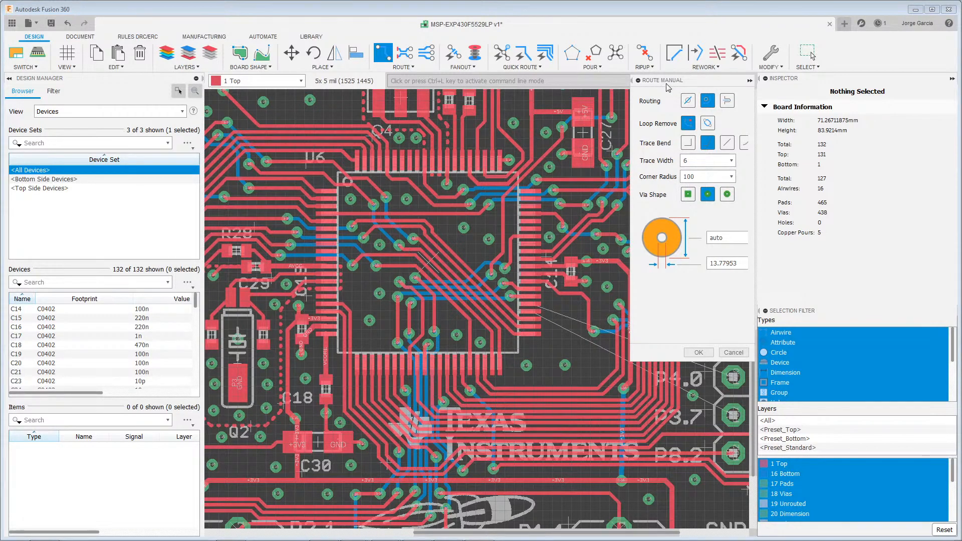
drag(675, 83, 770, 64)
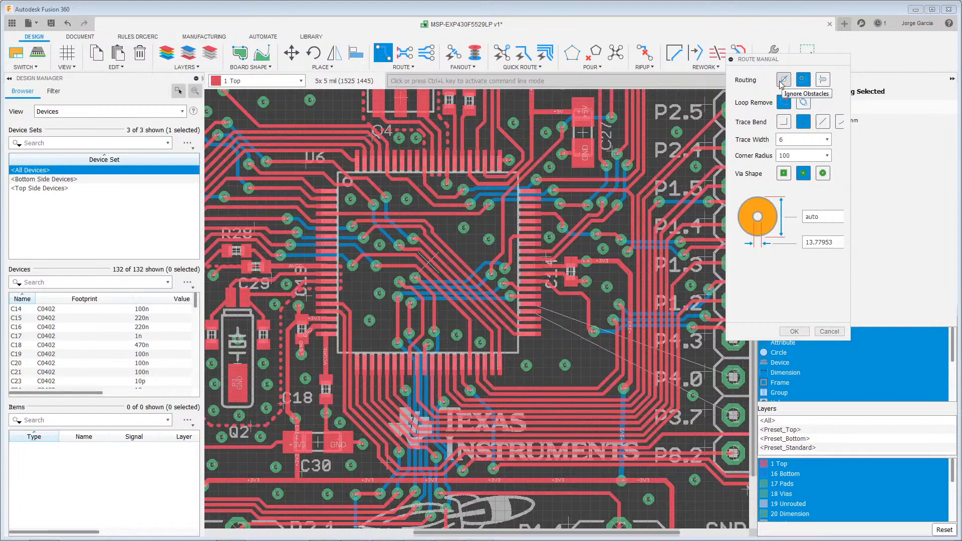
click(783, 81)
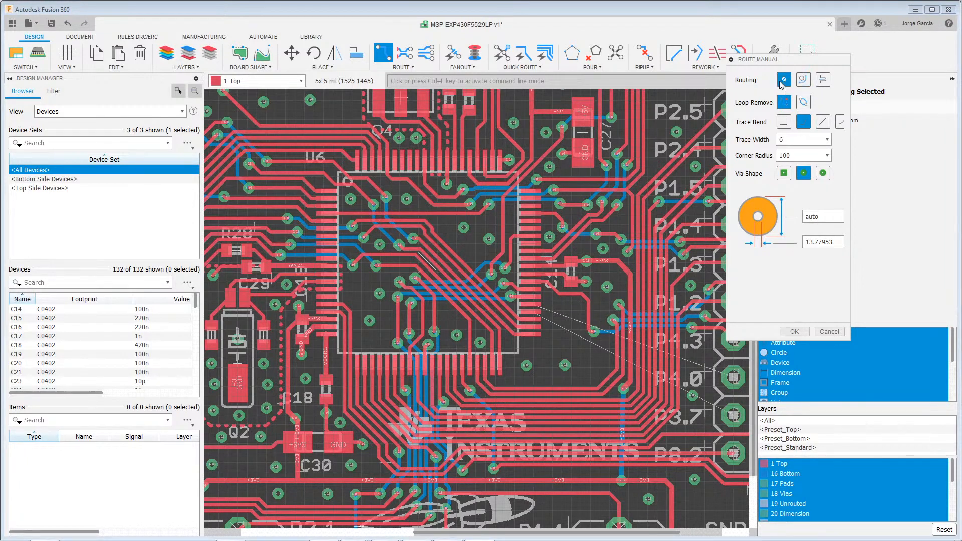
click(532, 311)
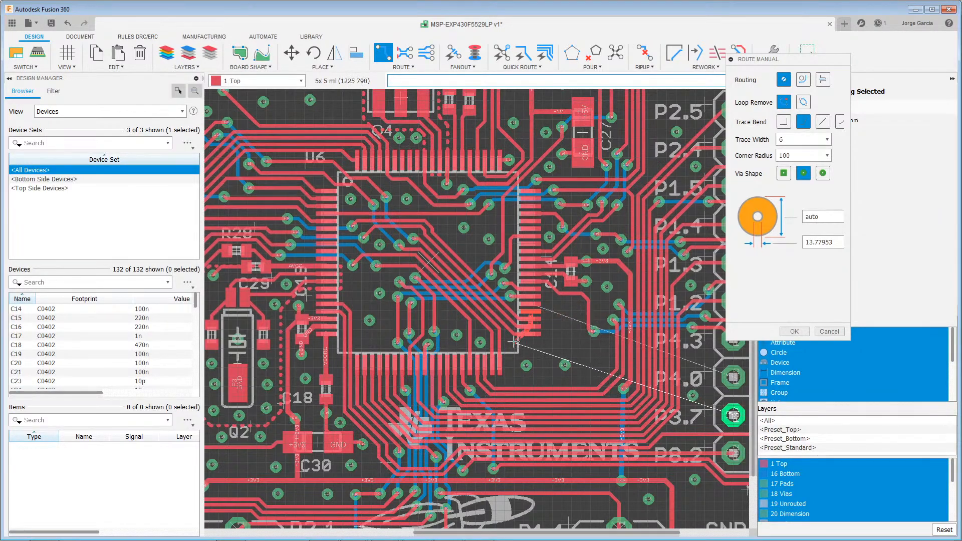
scroll(530, 341, up, 5)
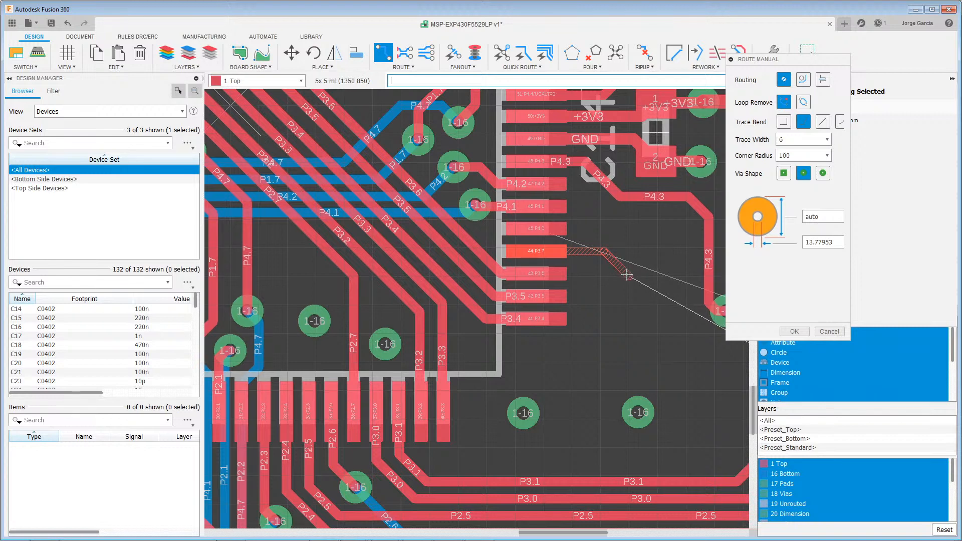
scroll(626, 270, up, 5)
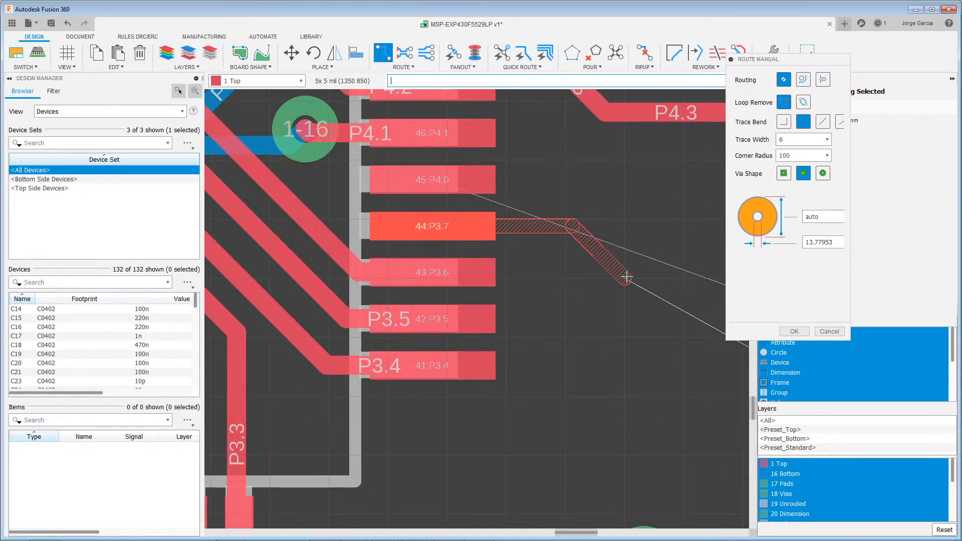
click(627, 277)
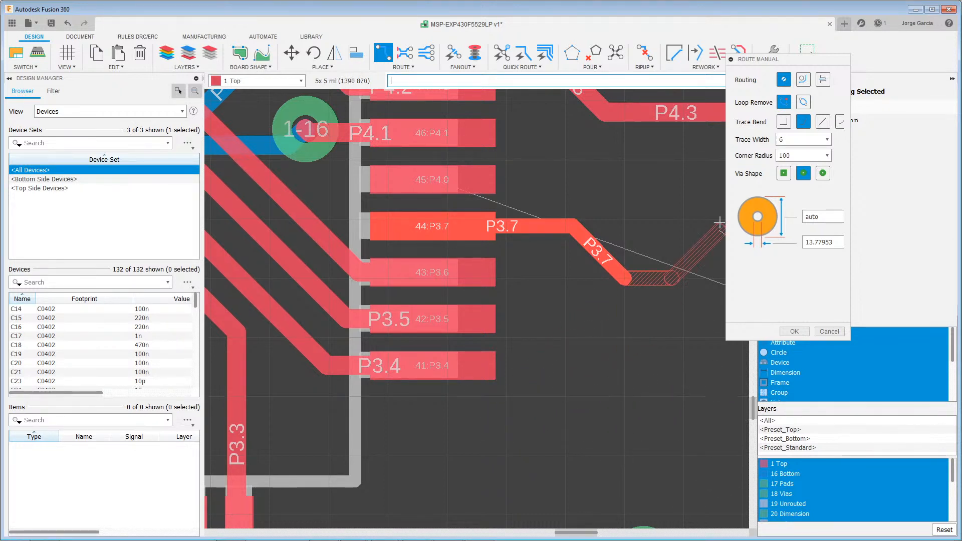
Step: Switch to obstacle-avoiding routing with trace width 8 and extend the P3.7 trace downward and back toward U6's lower corner
click(803, 79)
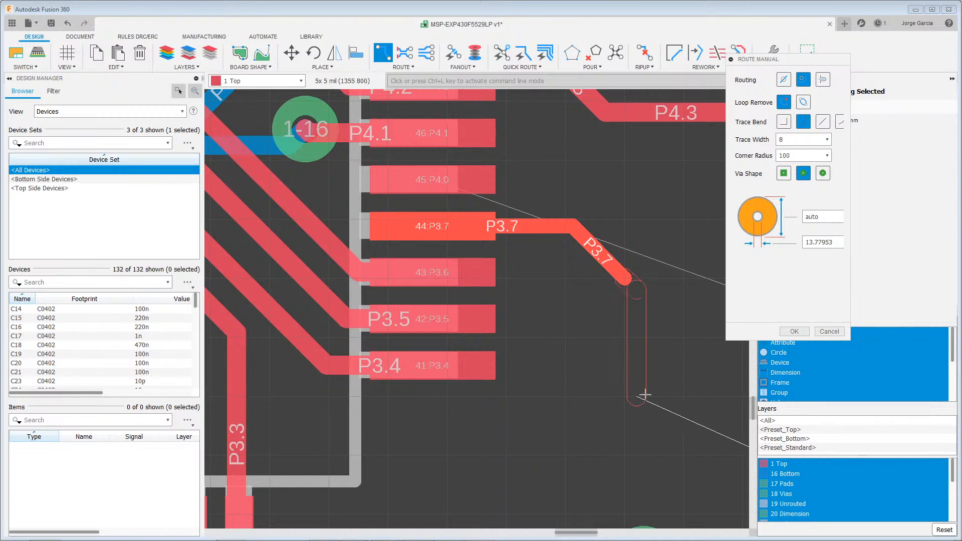
click(636, 397)
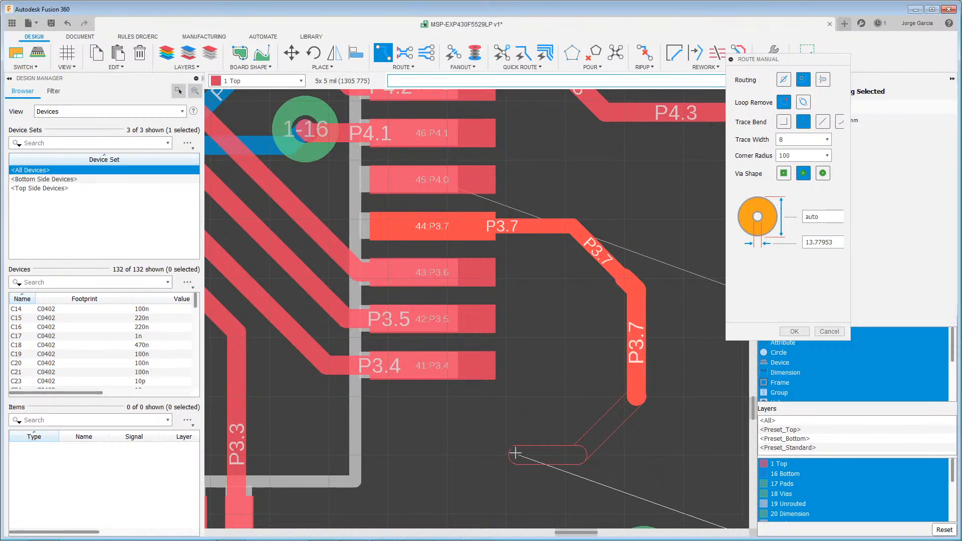
click(515, 454)
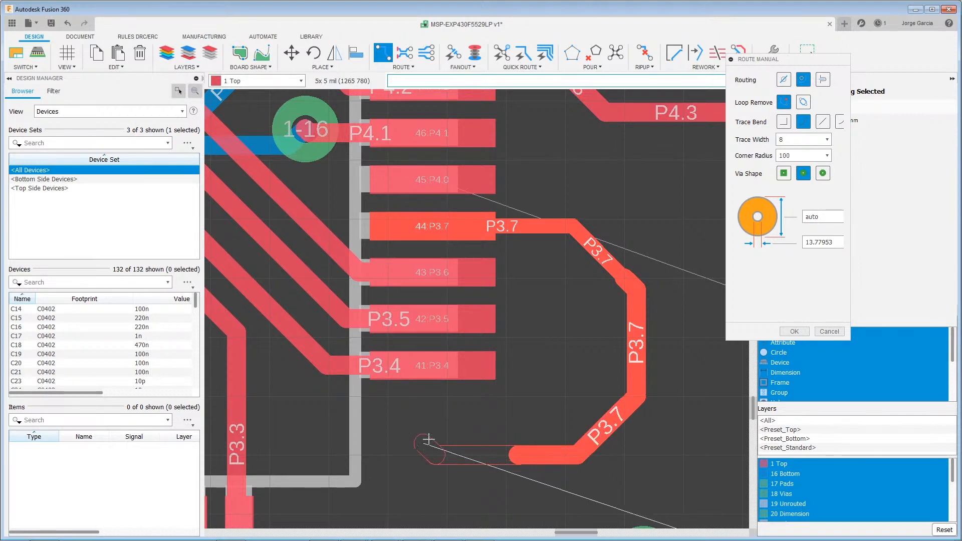
scroll(429, 440, down, 5)
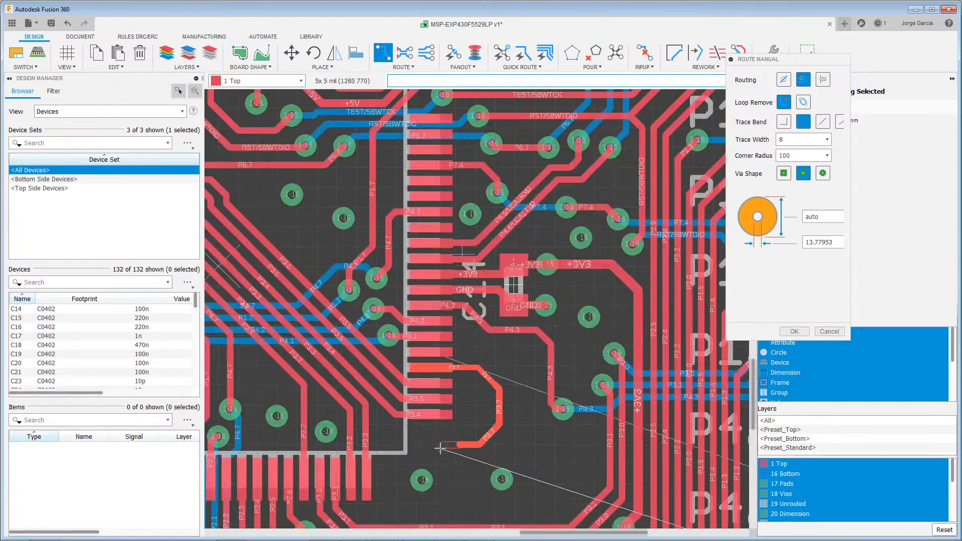
scroll(441, 448, up, 5)
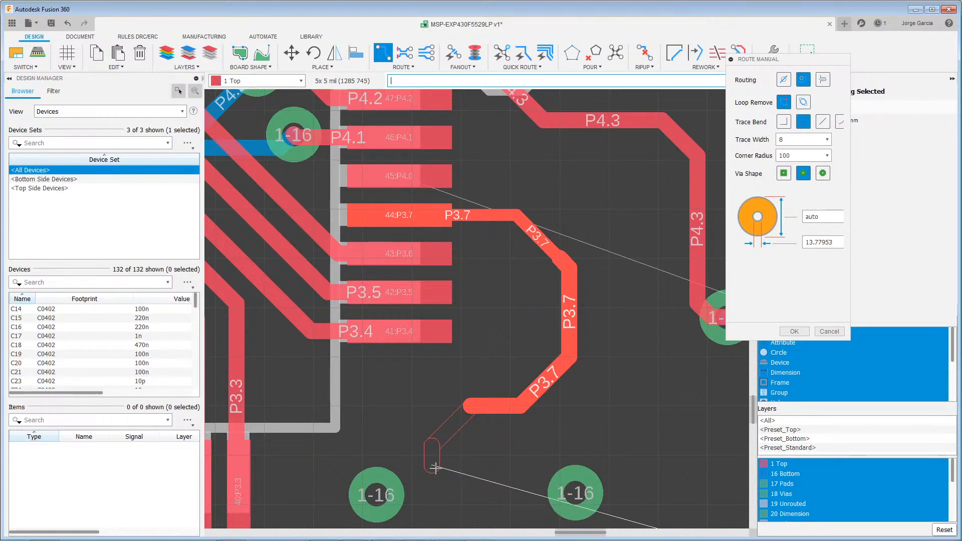
Step: Remove all placed segments of the P3.7 trace back to pad 44
key(BackSpace)
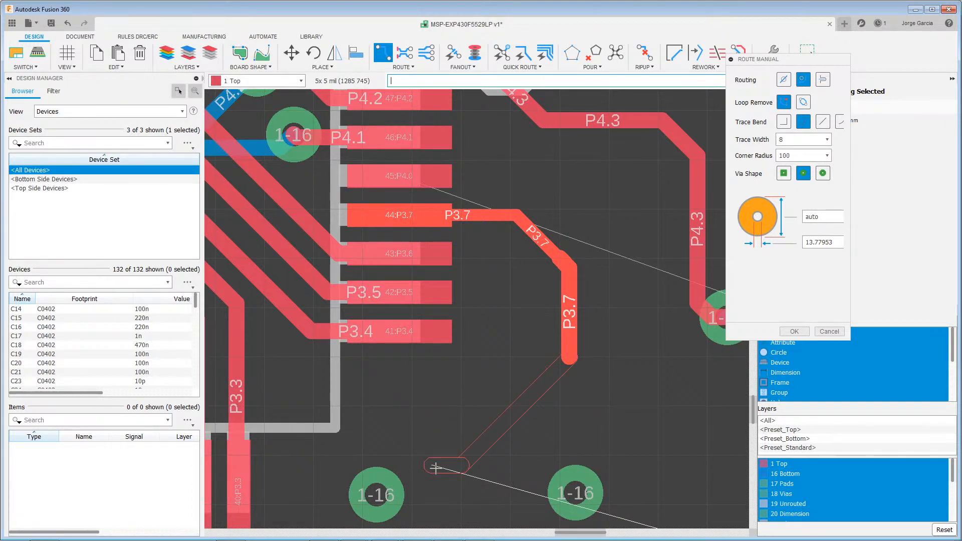
key(BackSpace)
key(BackSpace)
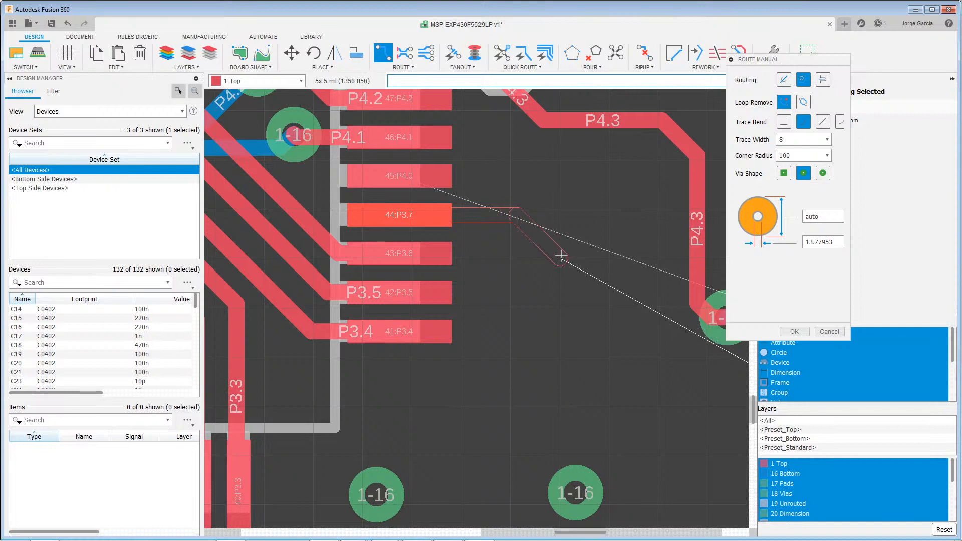
Step: Try routing P3.7 from pad 44 down around the pads below it, and remove the placed segments again
click(562, 257)
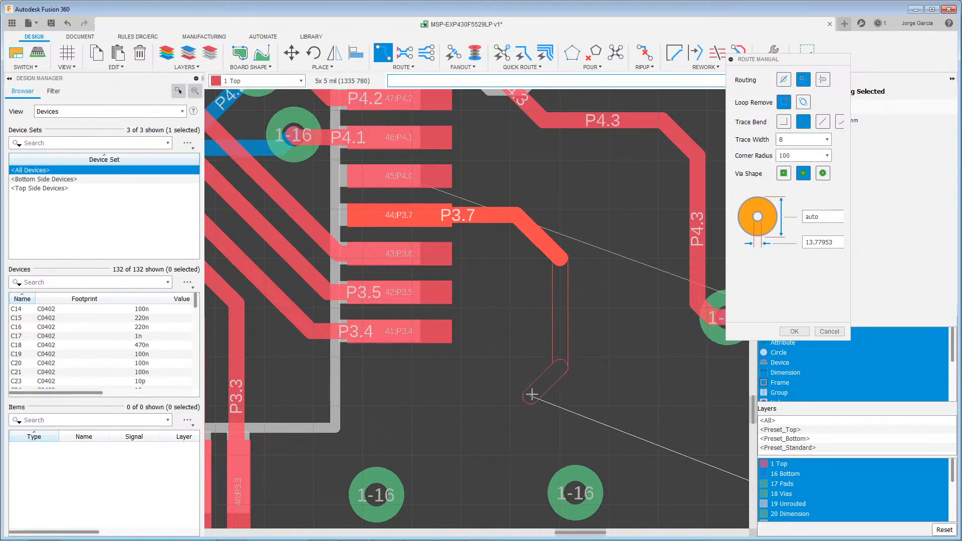
click(513, 407)
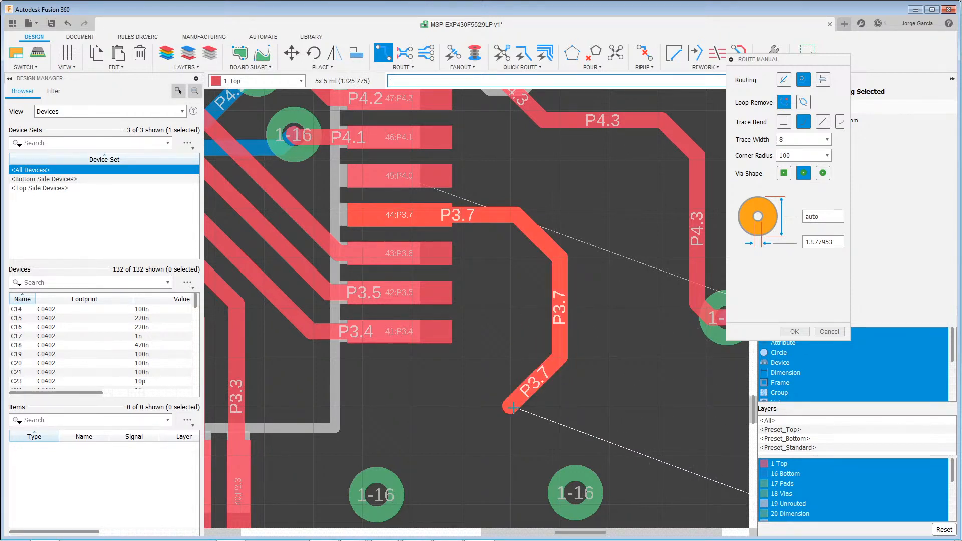
scroll(499, 426, down, 2)
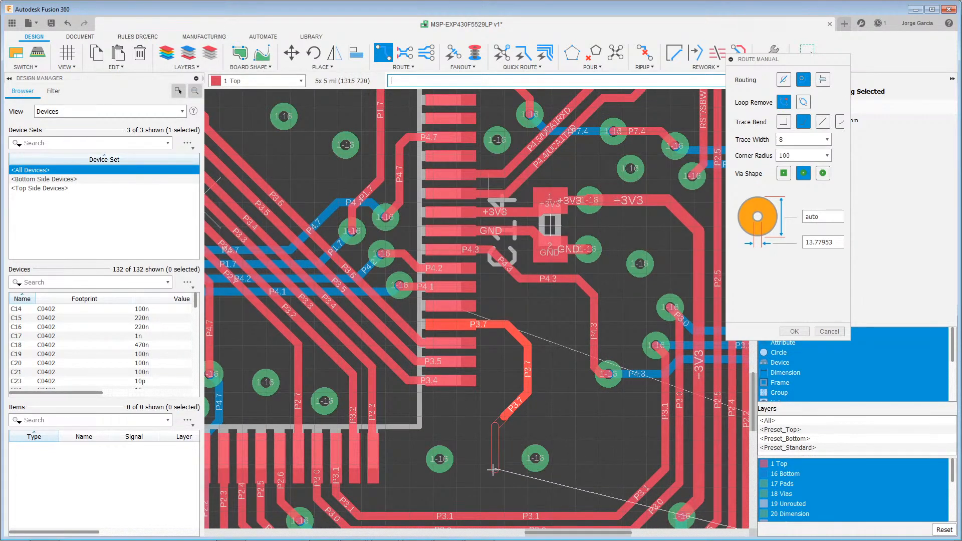
key(BackSpace)
key(BackSpace)
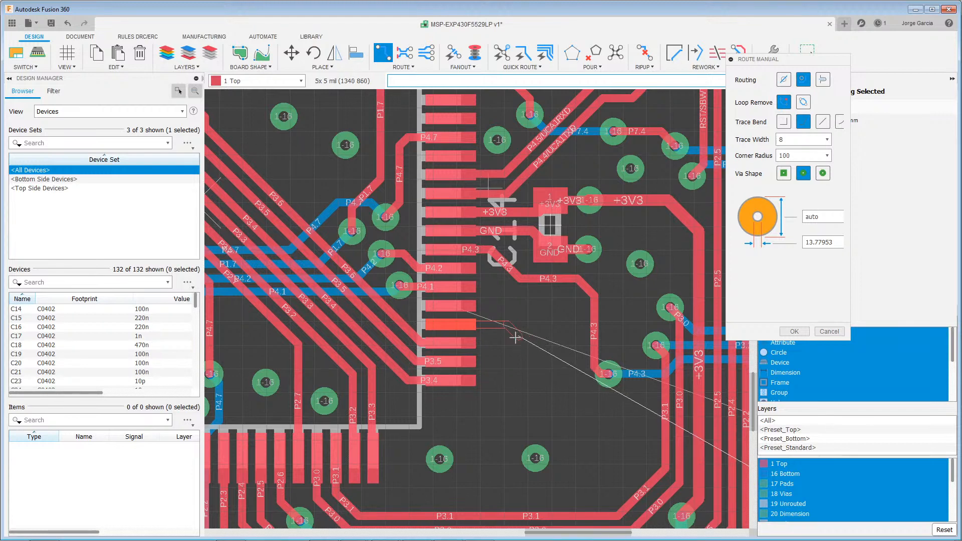
Step: Place the first P3.7 trace section from pad 44, running straight out and bending diagonally downward
right_click(554, 341)
right_click(554, 342)
click(527, 346)
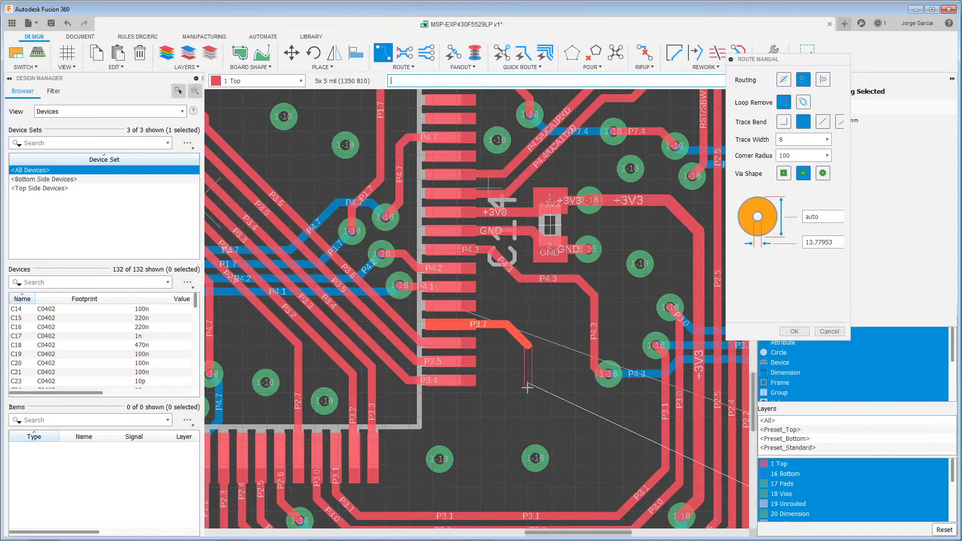
Step: Cycle through the available trace bend styles for the next P3.7 section and choose the 90-degree bend
right_click(504, 441)
right_click(504, 442)
right_click(504, 441)
right_click(503, 441)
right_click(504, 441)
right_click(504, 441)
right_click(503, 441)
right_click(504, 441)
right_click(503, 442)
right_click(540, 359)
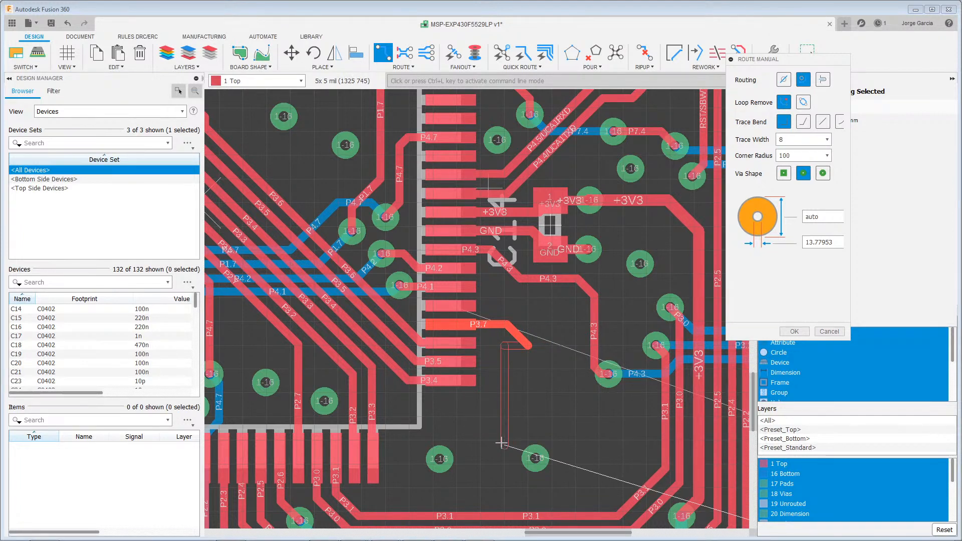
Step: Flip the 90-degree bend of the pending P3.7 section back and forth between its two directions
key(ctrl+l)
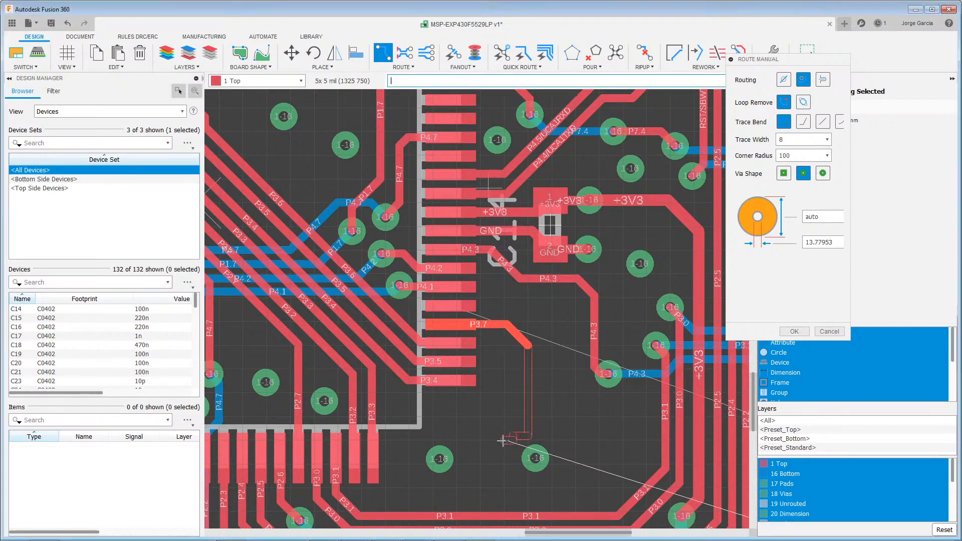
ctrl+right_click(503, 441)
ctrl+right_click(503, 441)
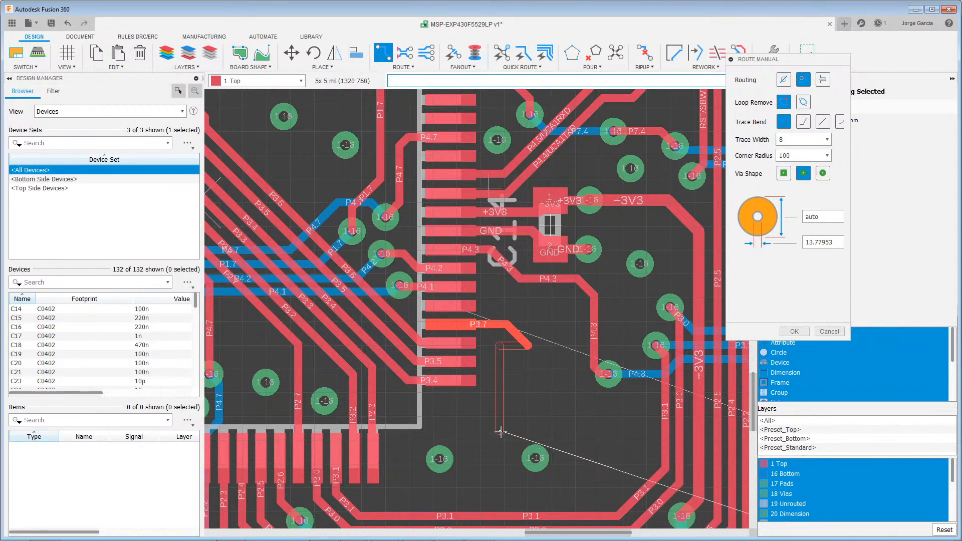
ctrl+right_click(504, 428)
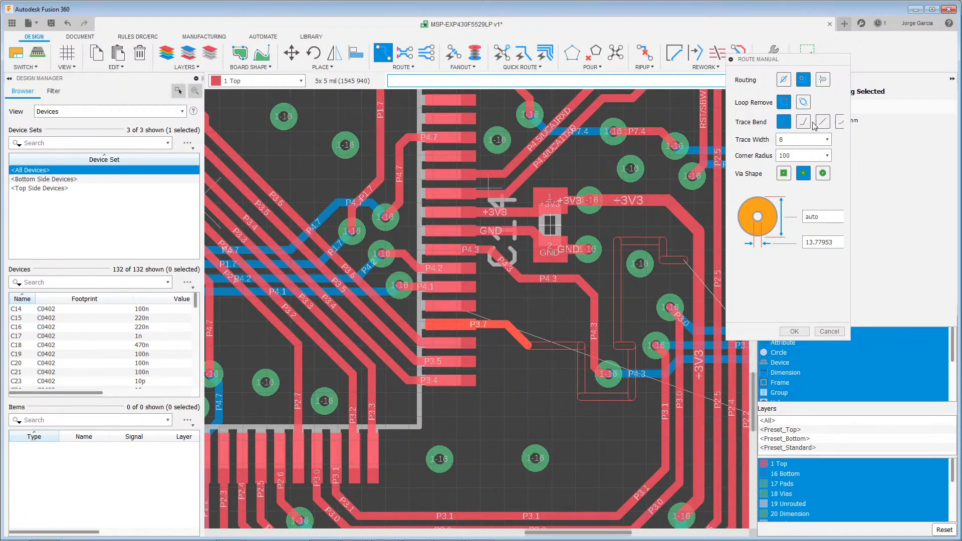
Step: Cycle the pending P3.7 section's bend through the curved style and back to the 90-degree bend
right_click(503, 426)
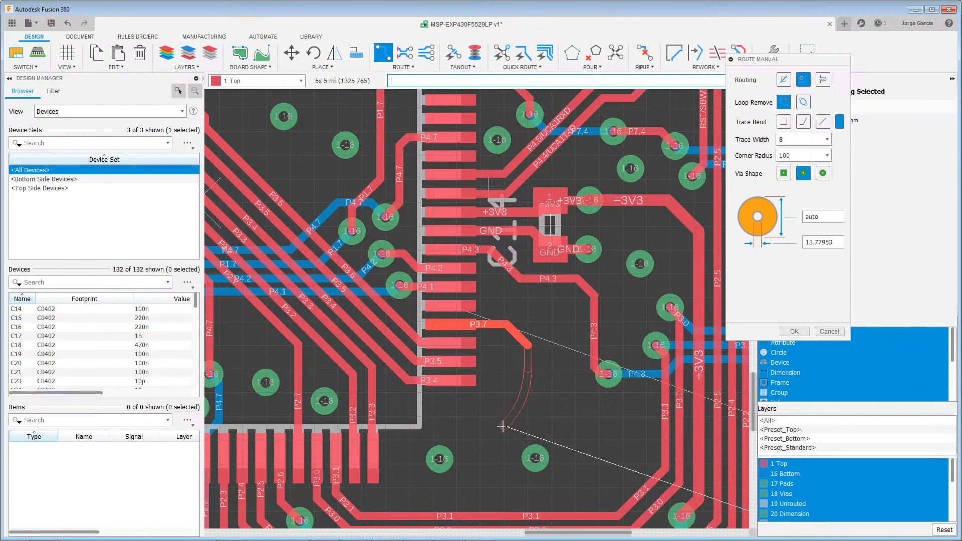
right_click(503, 427)
right_click(503, 427)
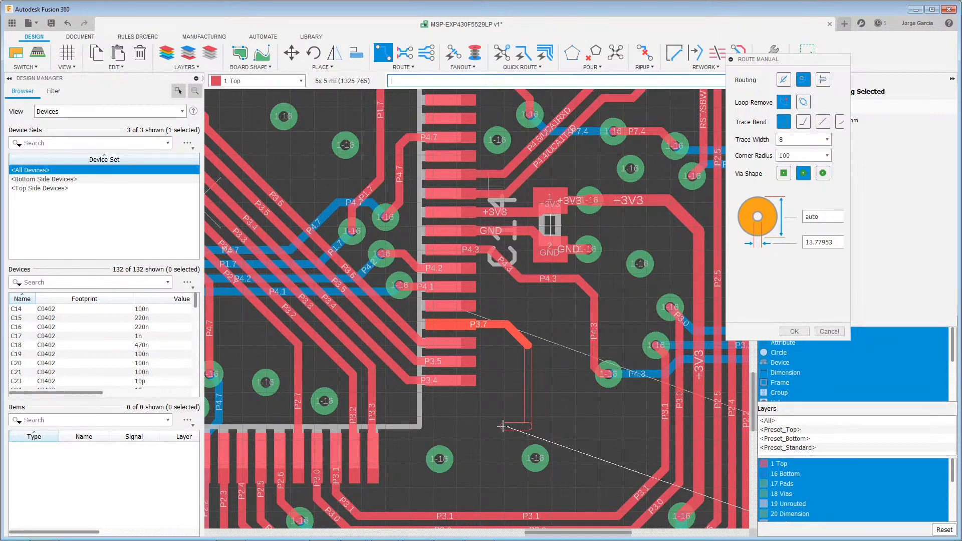
Step: Cycle the pending P3.7 section through the curved and straight bend styles and settle on the 45-degree bend
right_click(502, 427)
right_click(503, 426)
right_click(503, 426)
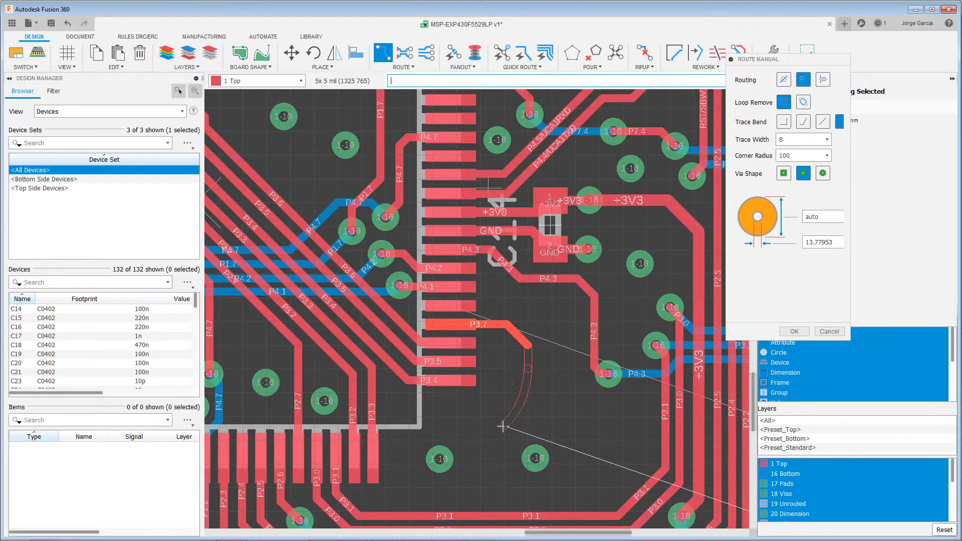
right_click(503, 427)
right_click(503, 427)
right_click(503, 427)
right_click(503, 426)
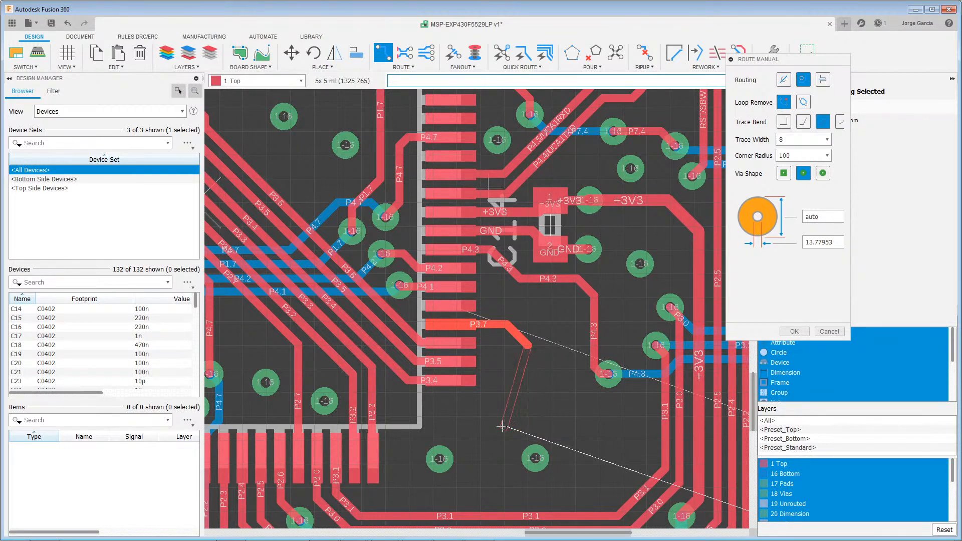
right_click(503, 427)
right_click(503, 427)
right_click(503, 427)
right_click(503, 427)
right_click(503, 426)
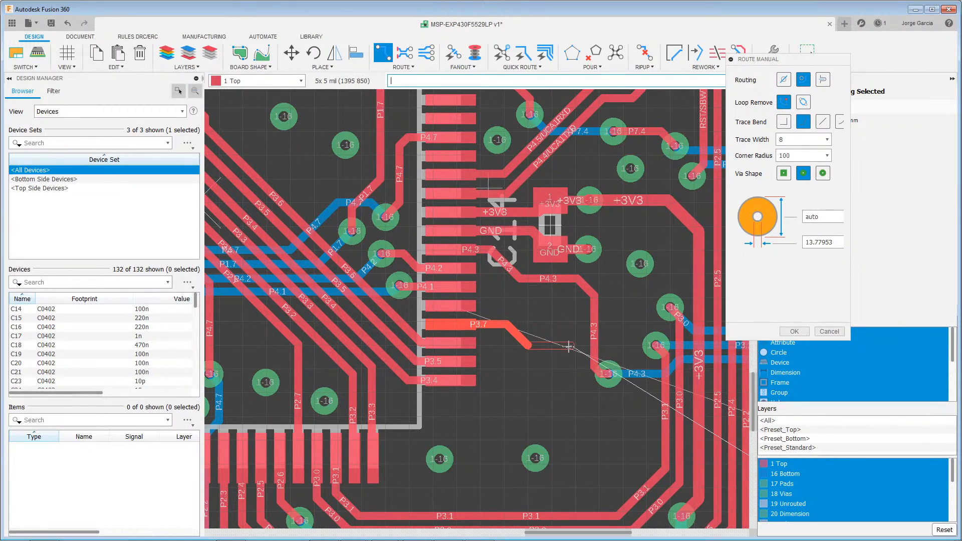
Step: Place two more P3.7 sections toward the P4.3 trace and step them back to the end of the first diagonal
click(572, 345)
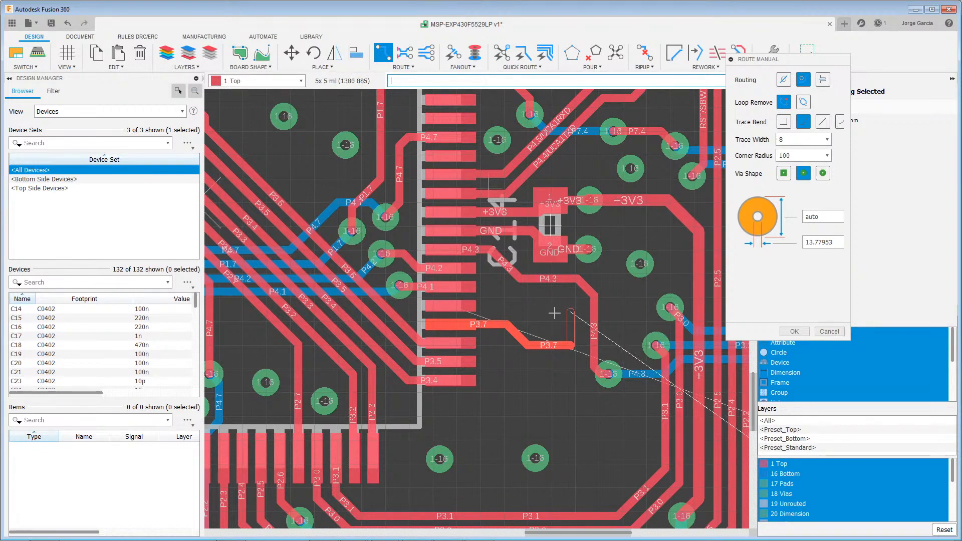
click(554, 311)
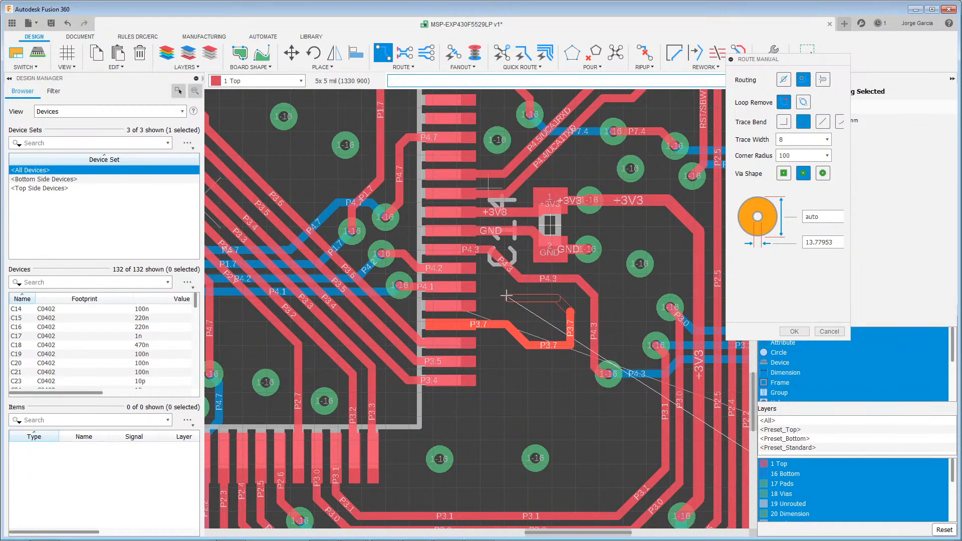
key(BackSpace)
key(BackSpace)
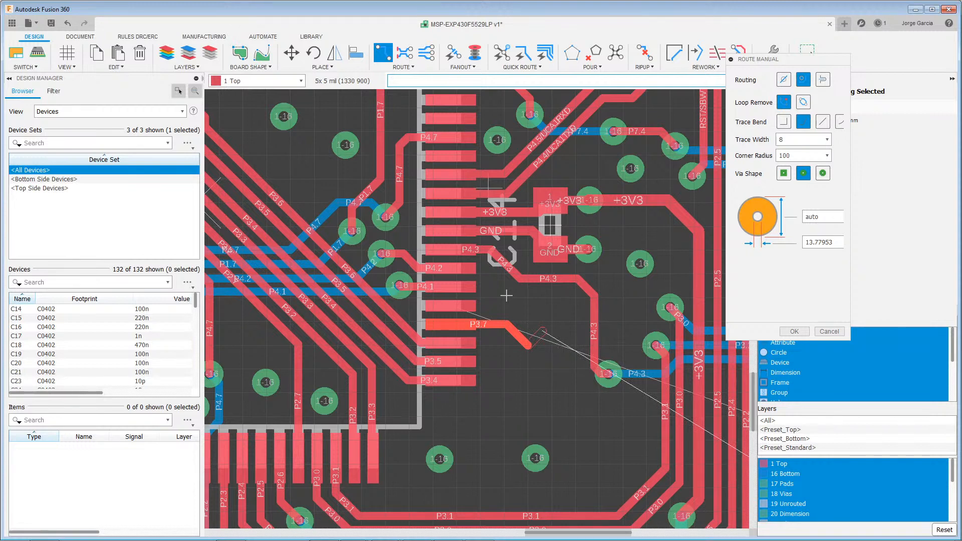
key(BackSpace)
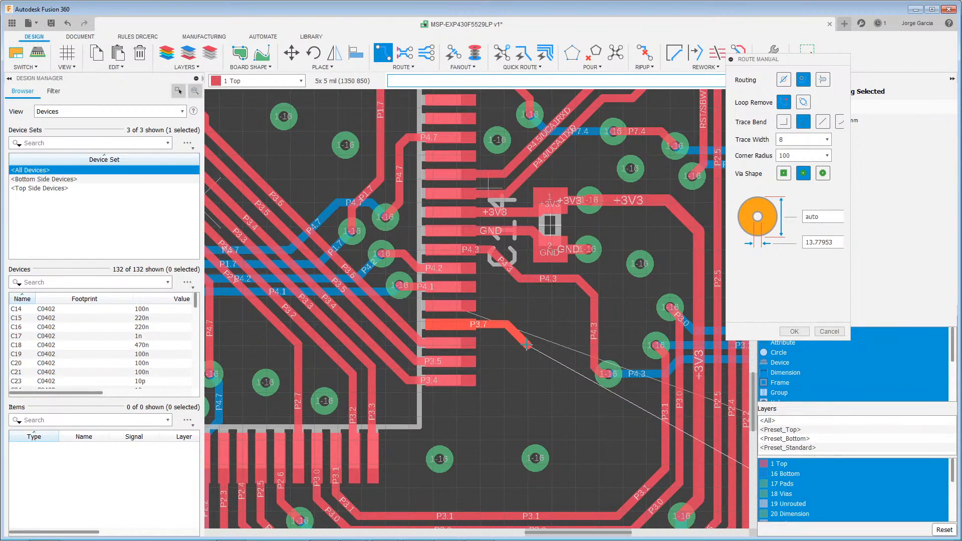
Step: Add a via to P3.7 beyond the first diagonal, switch to 16 Bottom, and lay trace sections from the via
click(527, 346)
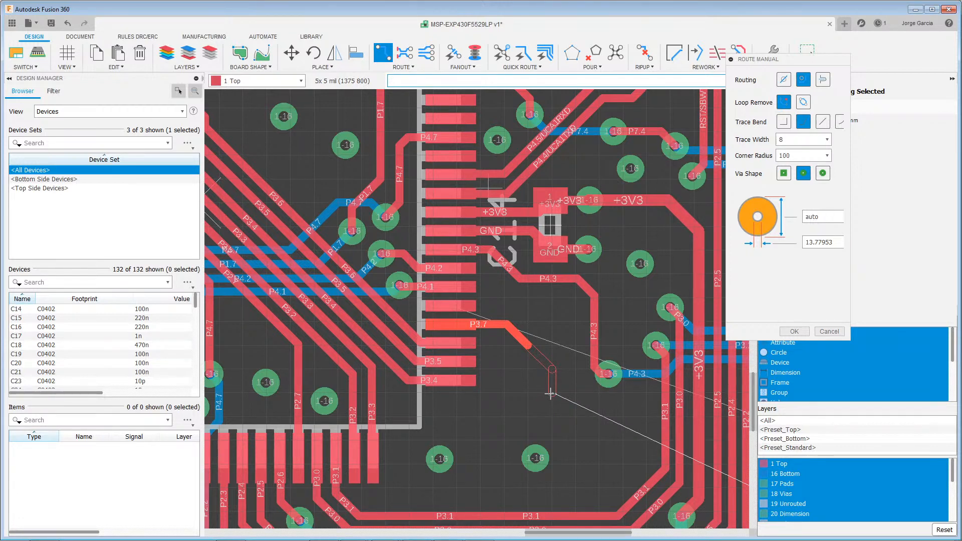
key(space)
key(space)
key(space)
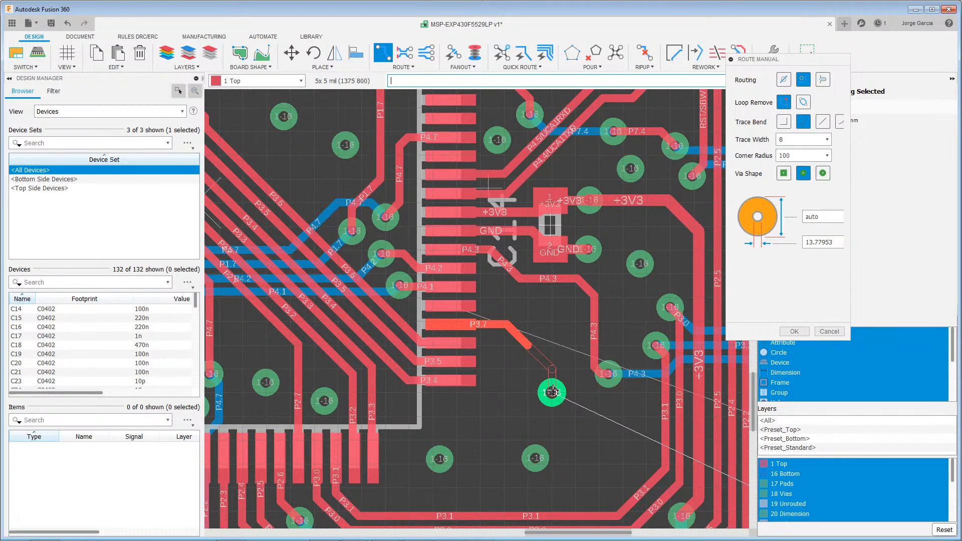
key(space)
key(space)
click(552, 392)
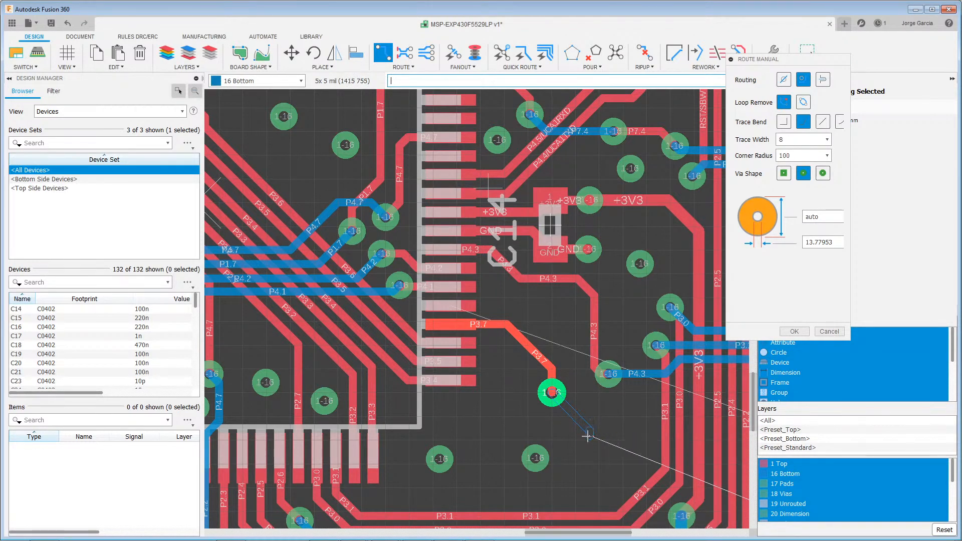
click(618, 482)
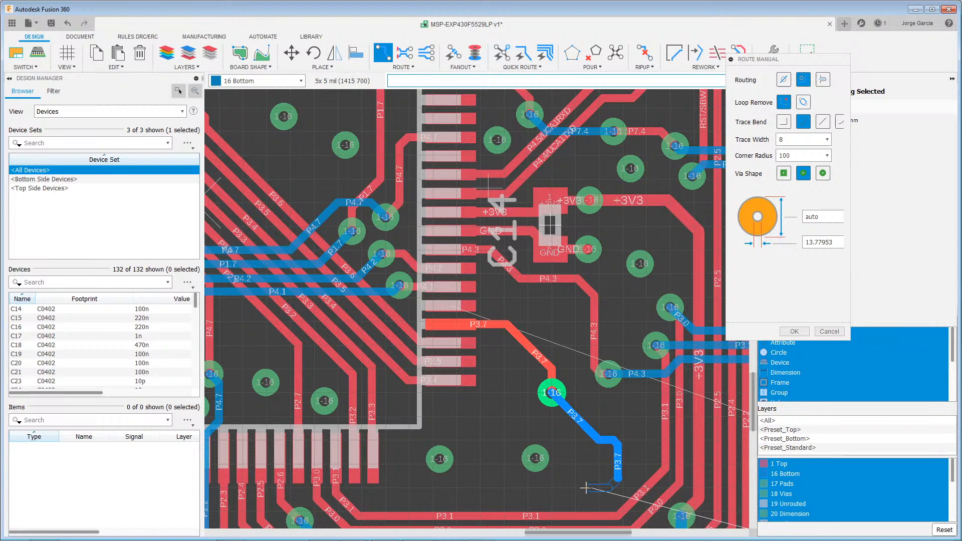
click(494, 485)
Step: Step the P3.7 route back, removing the bottom-layer sections and the via down to the first diagonal on 1 Top
key(BackSpace)
key(BackSpace)
key(BackSpace)
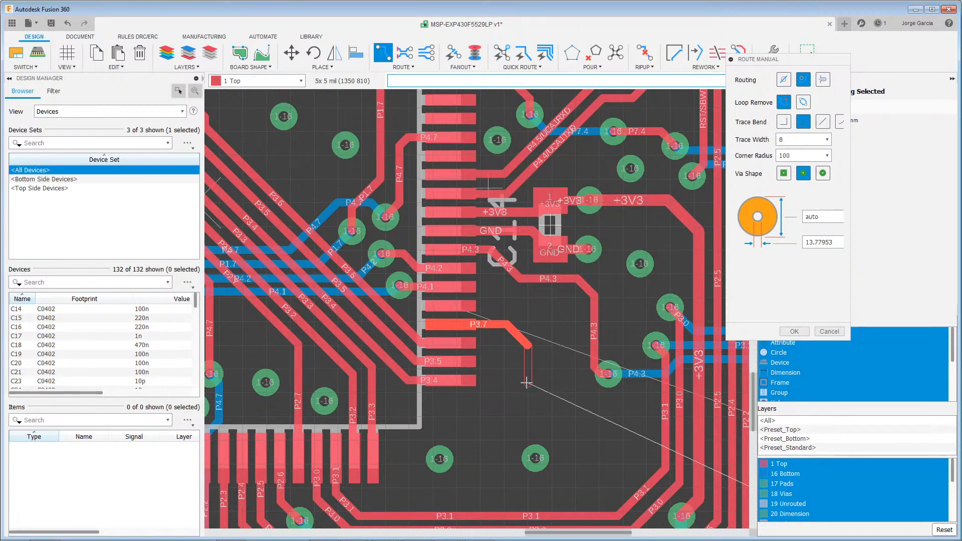
Step: Place a via straight below the P3.7 diagonal to continue on 16 Bottom, and step that placement back
key(space)
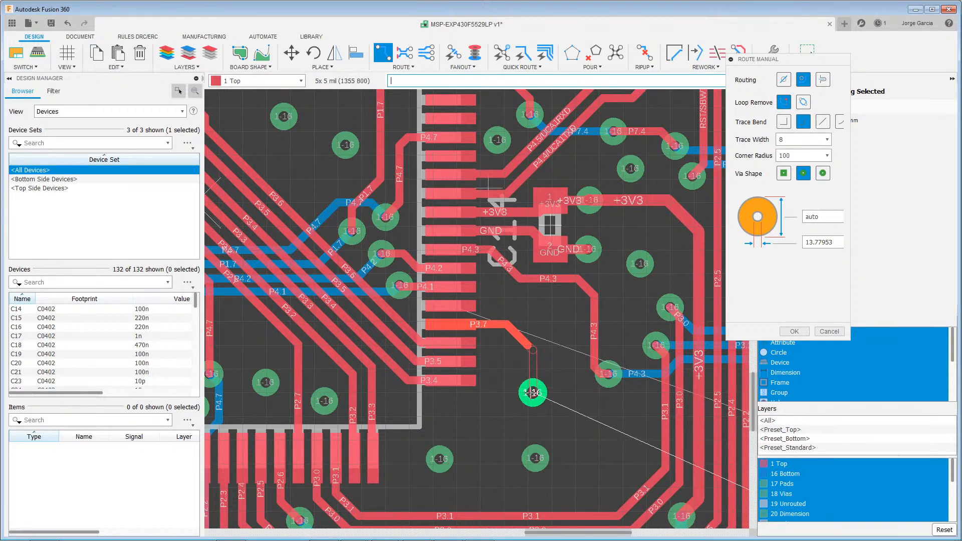
click(533, 392)
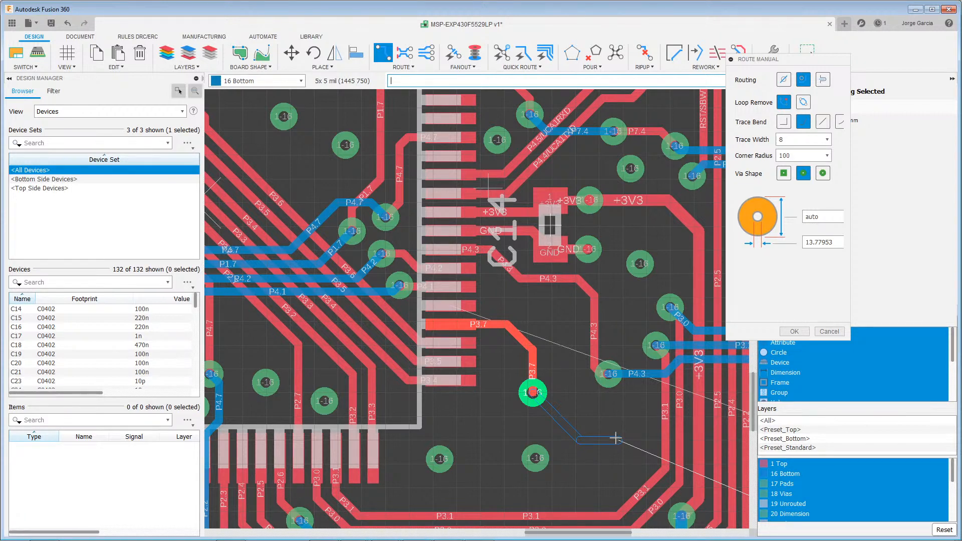
key(BackSpace)
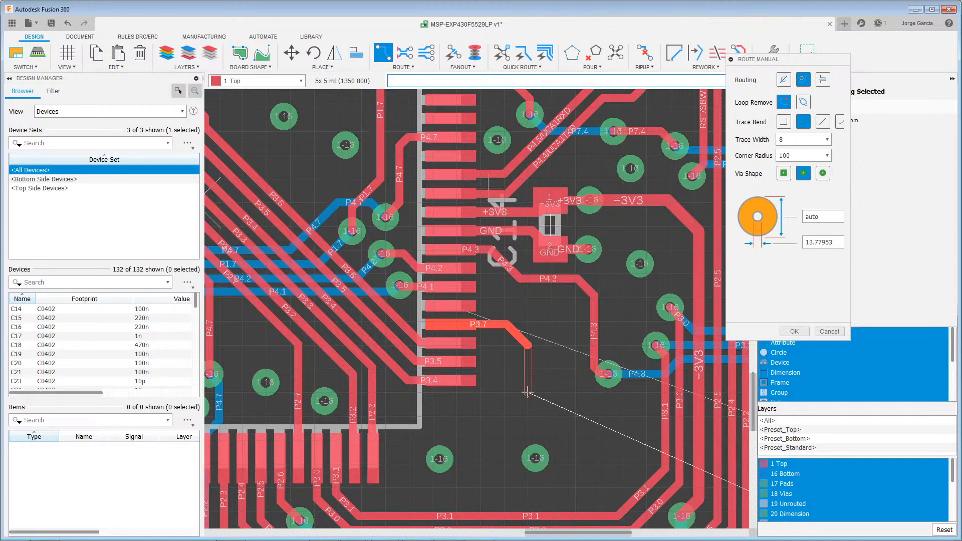
Step: Place a P3.7 via while keeping the route on 1 Top, and undo it
key(space)
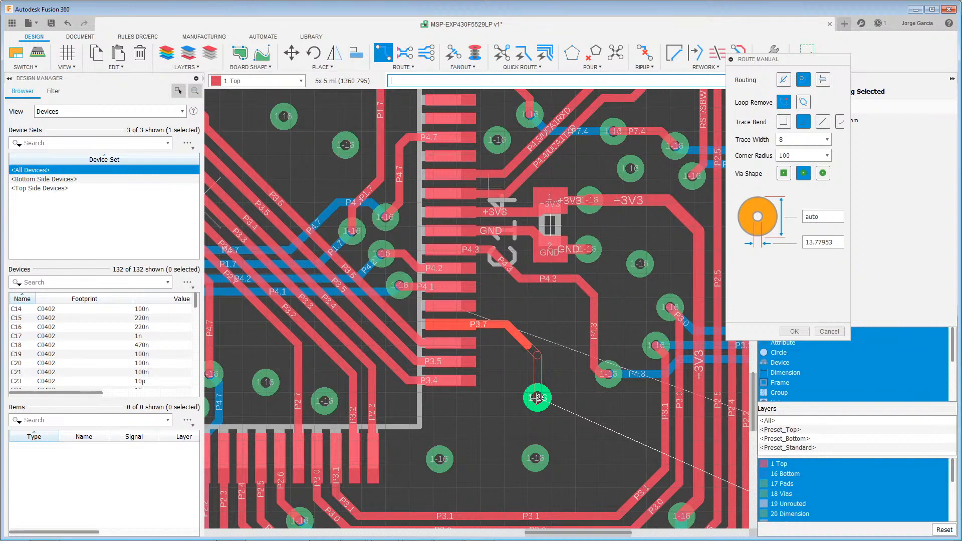
click(537, 398)
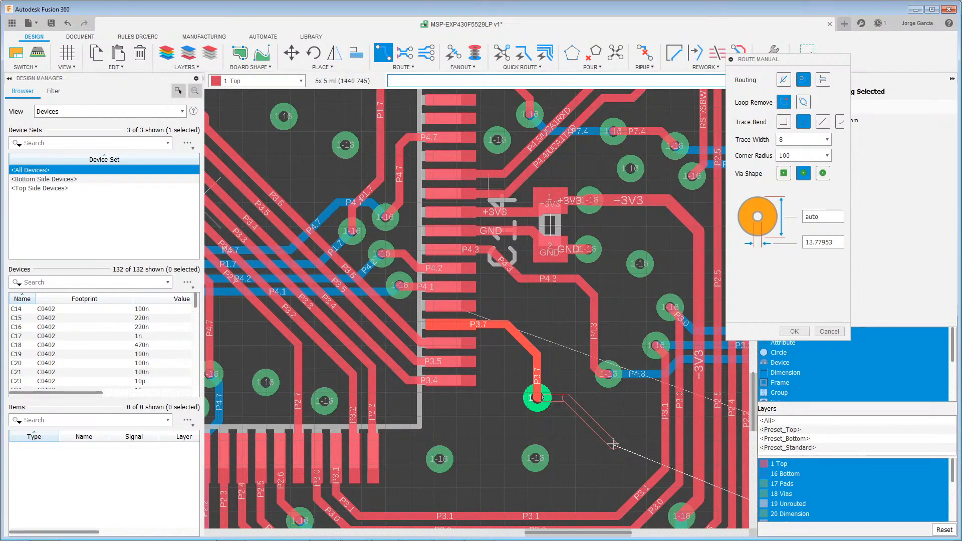
key(ctrl+z)
shift+click(541, 360)
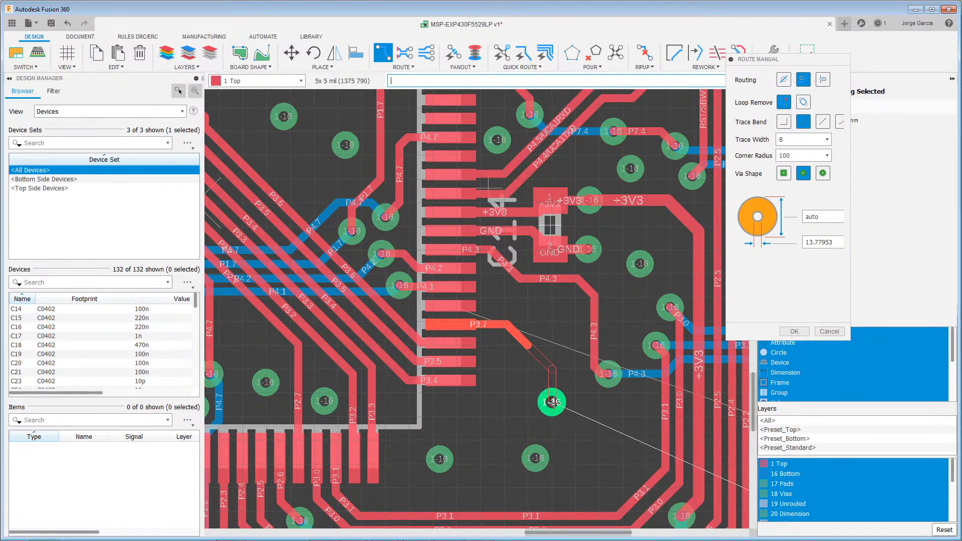
Step: Set the manual routing mode to push obstacles and cancel the pending P3.7 section
click(823, 79)
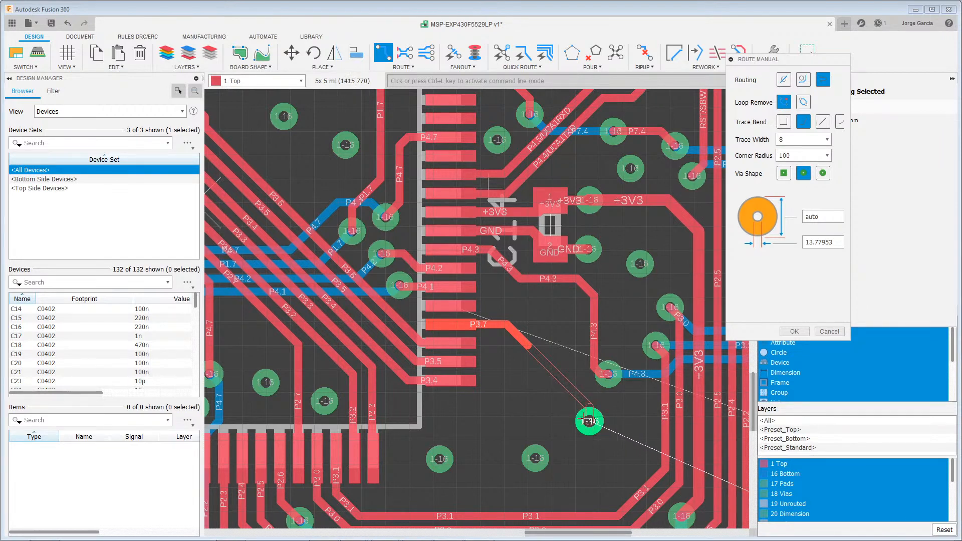
key(Escape)
middle_drag(544, 402, 406, 332)
scroll(416, 343, up, 1)
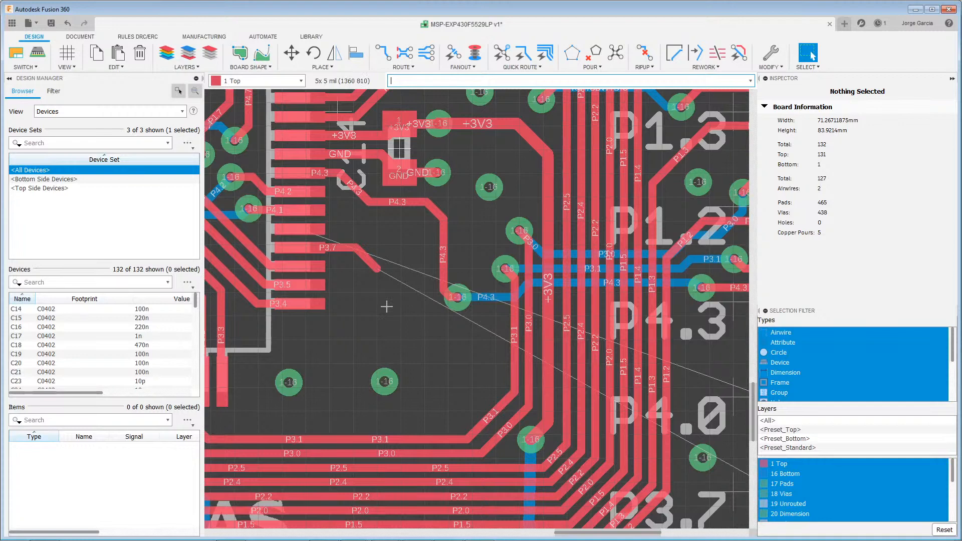
click(380, 271)
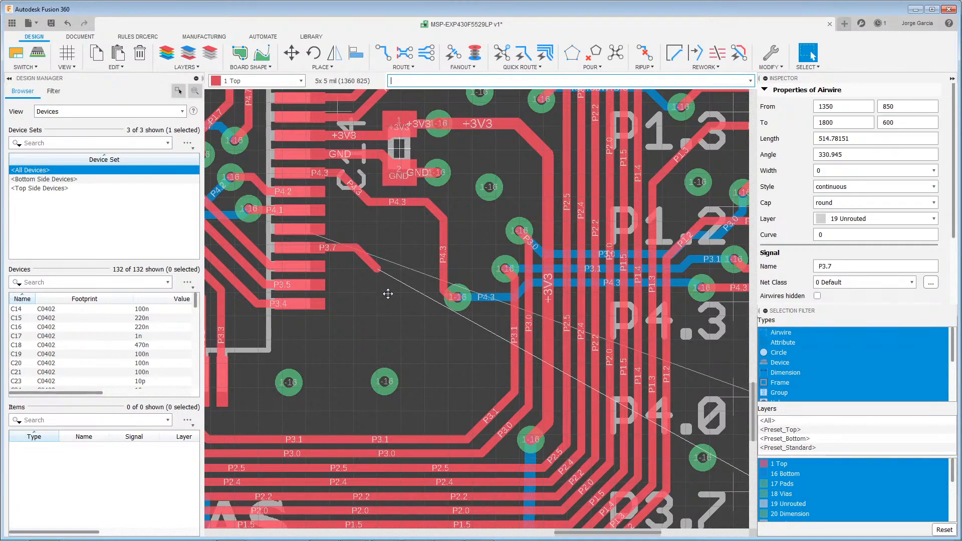
click(383, 52)
click(380, 271)
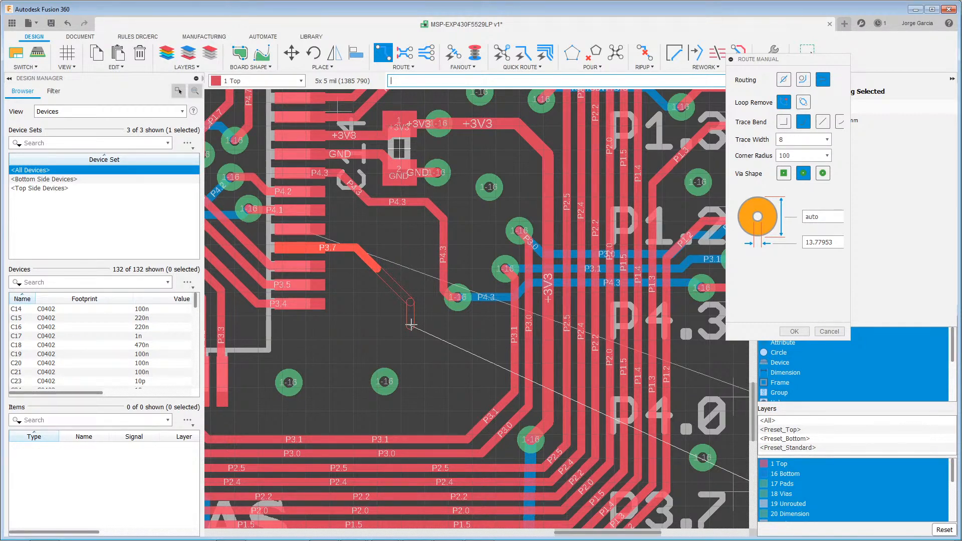
key(Escape)
key(Escape)
Step: Rip up the whole top-layer P3.1 trace between the chip's lower pad row and its via, using the third ripup mode
scroll(405, 326, down, 1)
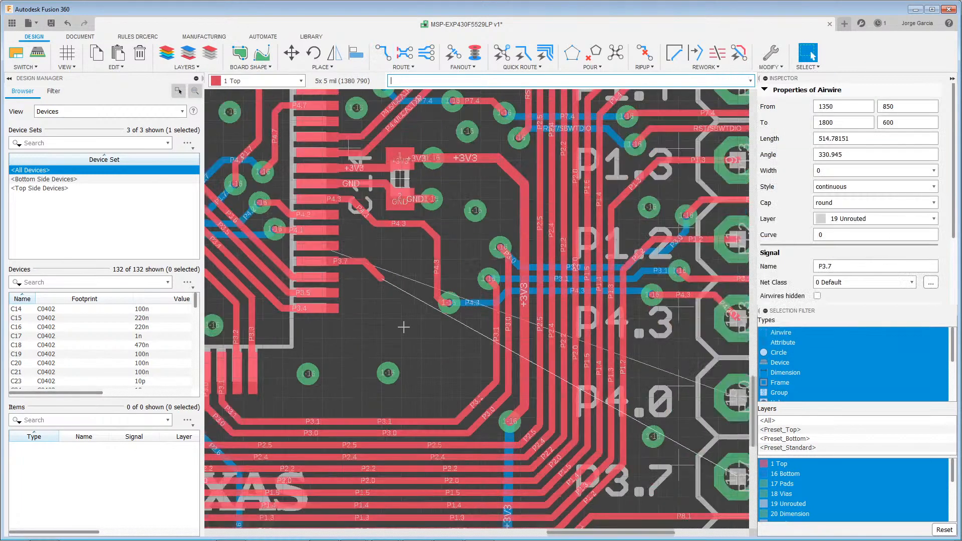
scroll(404, 327, down, 2)
middle_drag(351, 367, 417, 346)
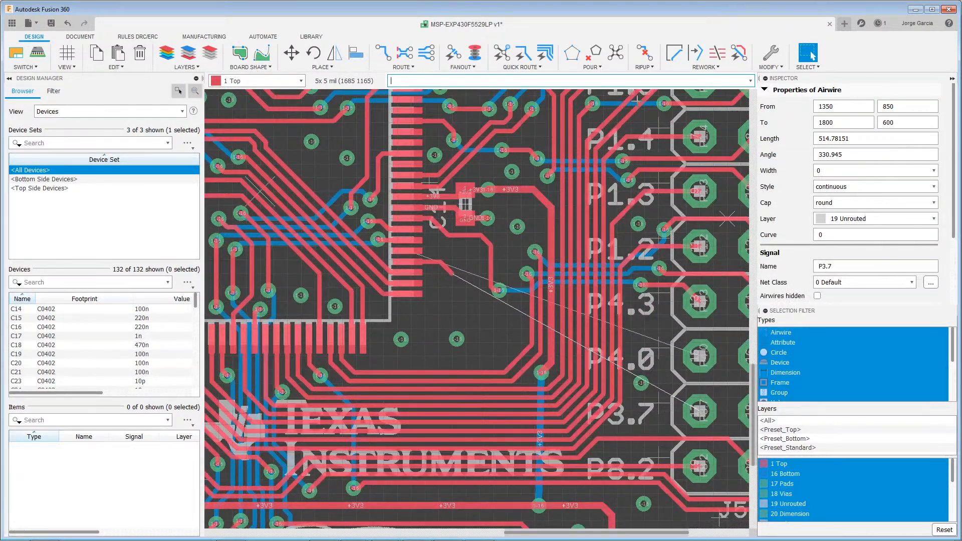
click(647, 67)
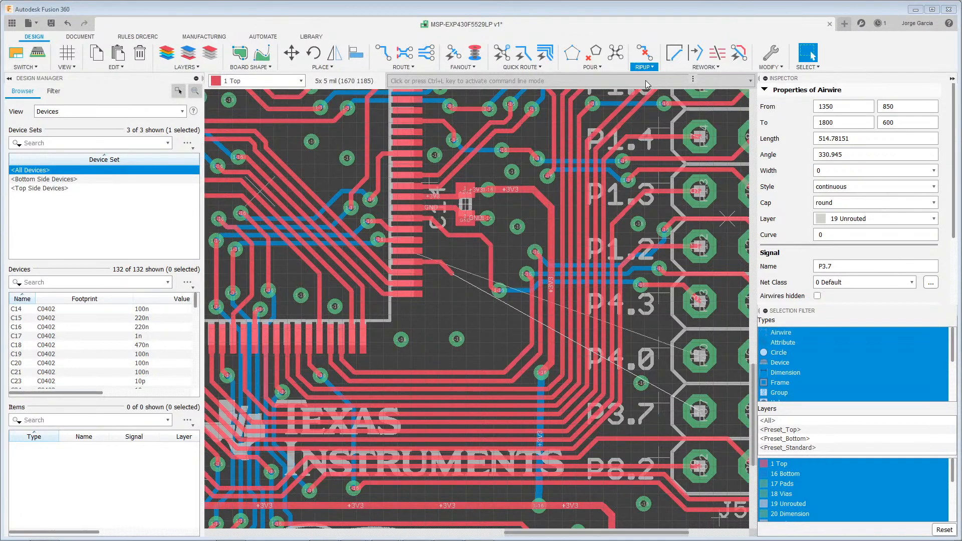
click(645, 53)
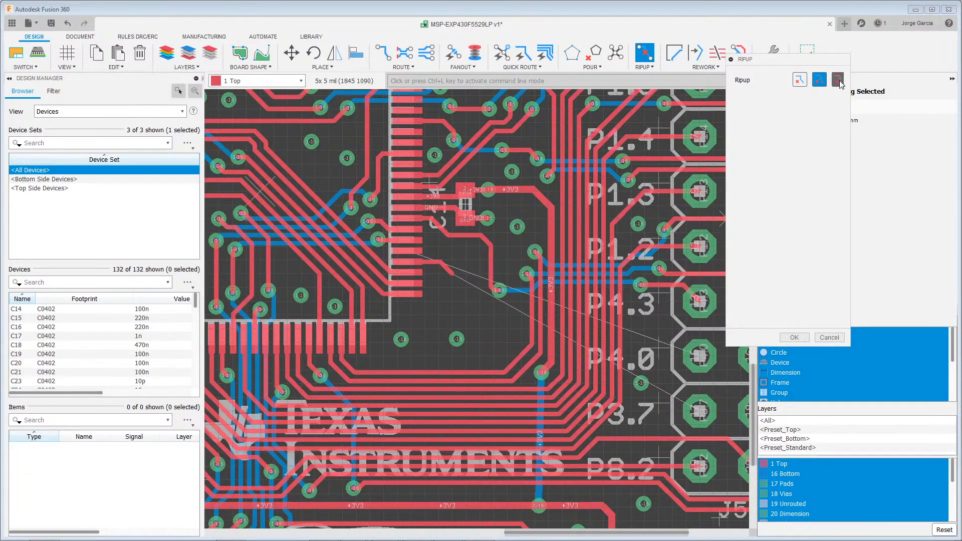
click(838, 80)
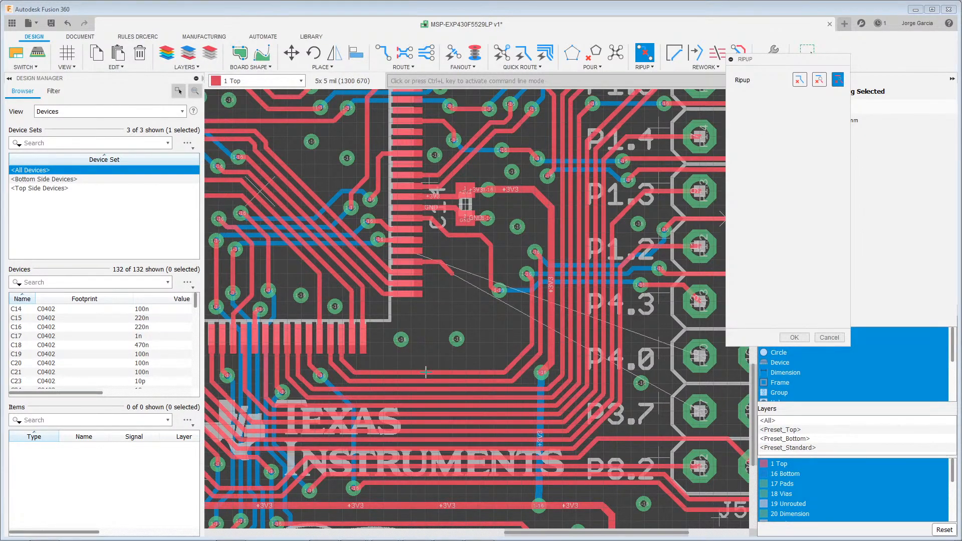
click(524, 281)
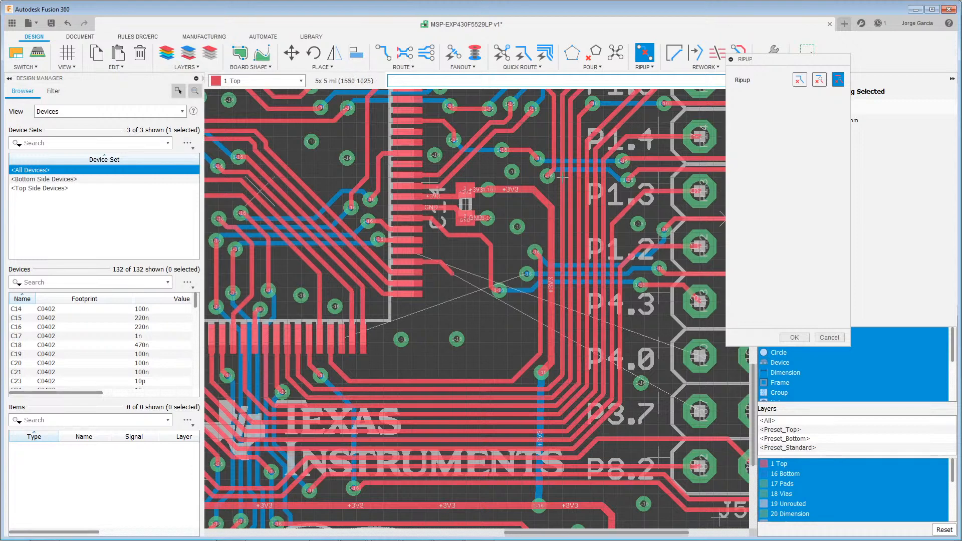
click(795, 337)
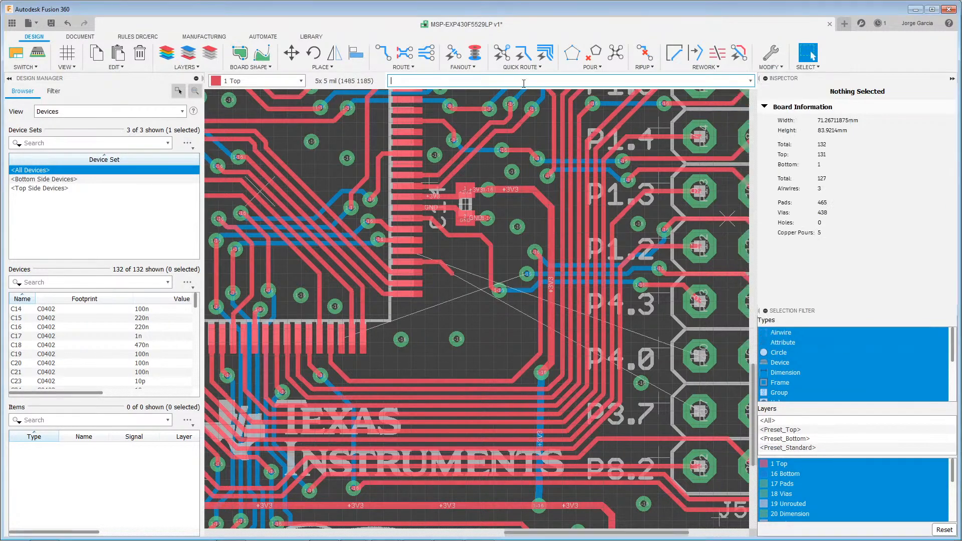
Step: Manually reroute P3.1 on 1 Top from its pad alongside the neighbouring traces to its via, pushing obstacles aside
click(383, 53)
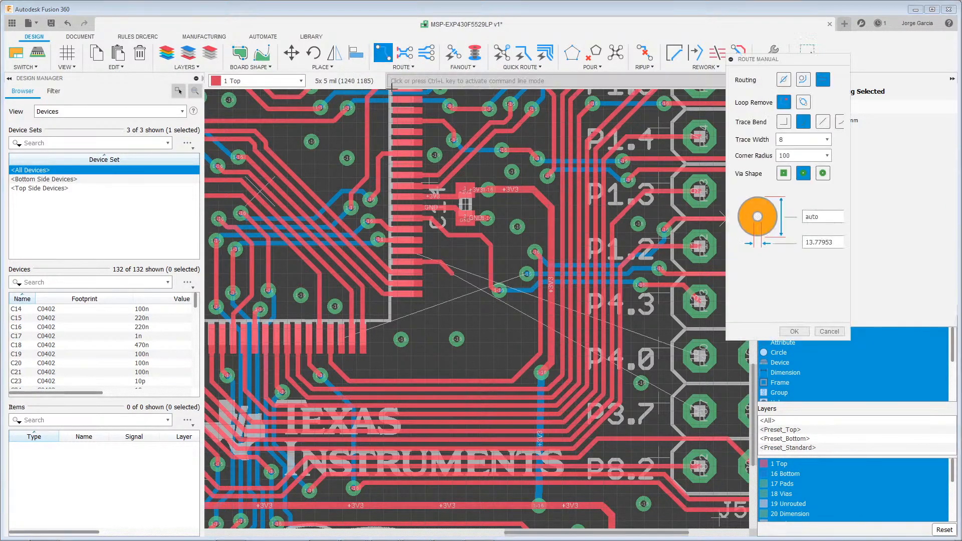
click(339, 341)
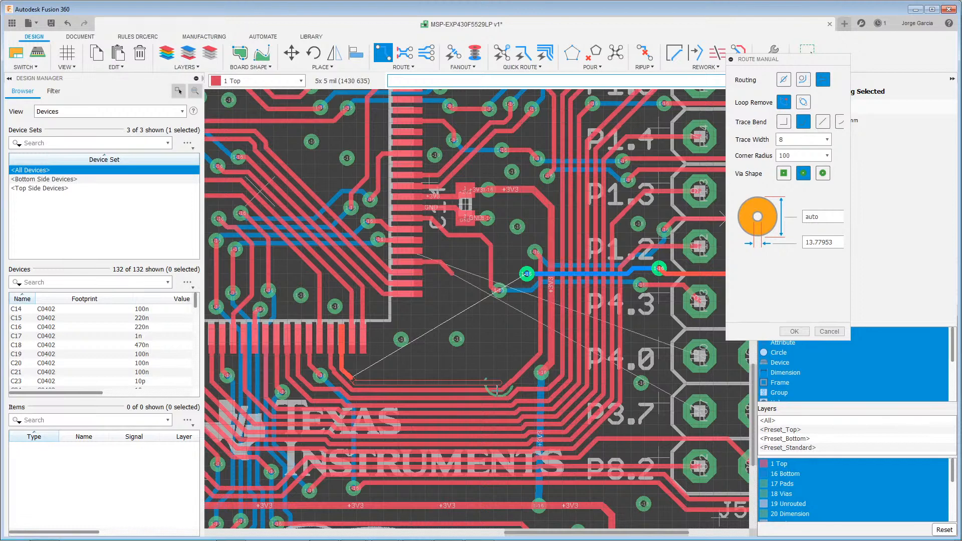
click(498, 389)
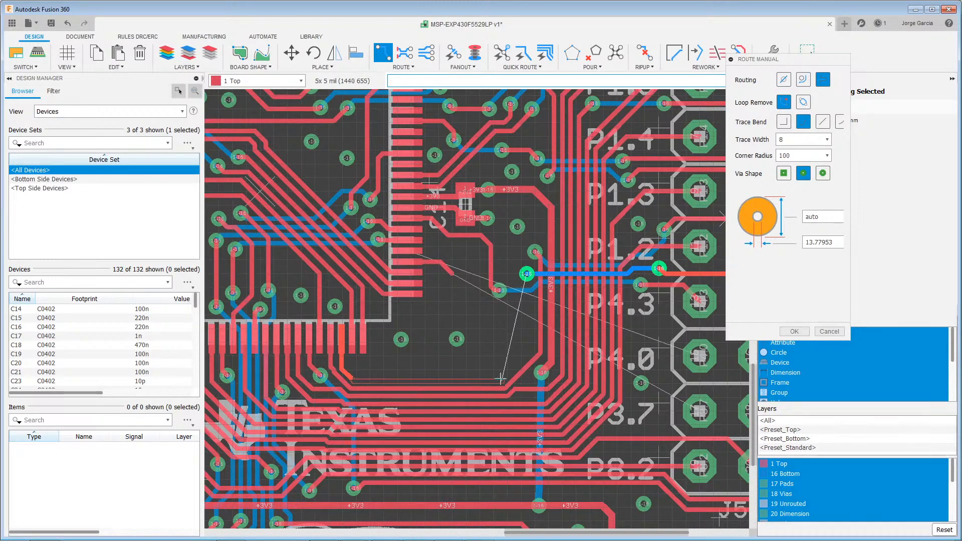
click(501, 378)
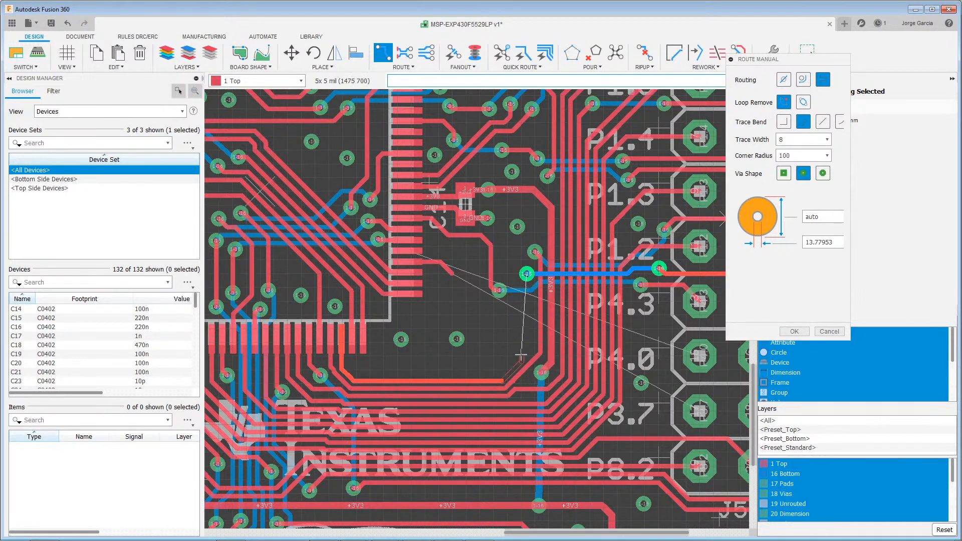
click(540, 308)
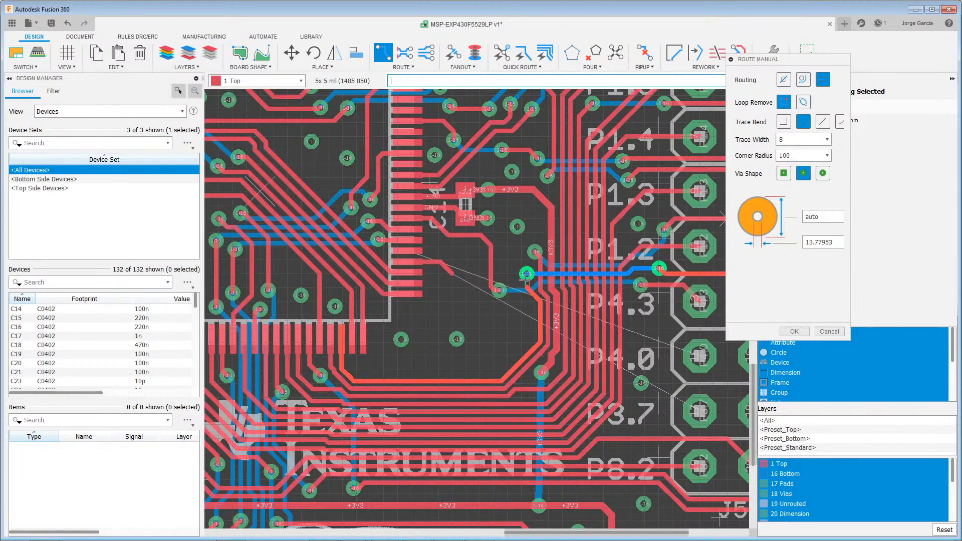
click(526, 273)
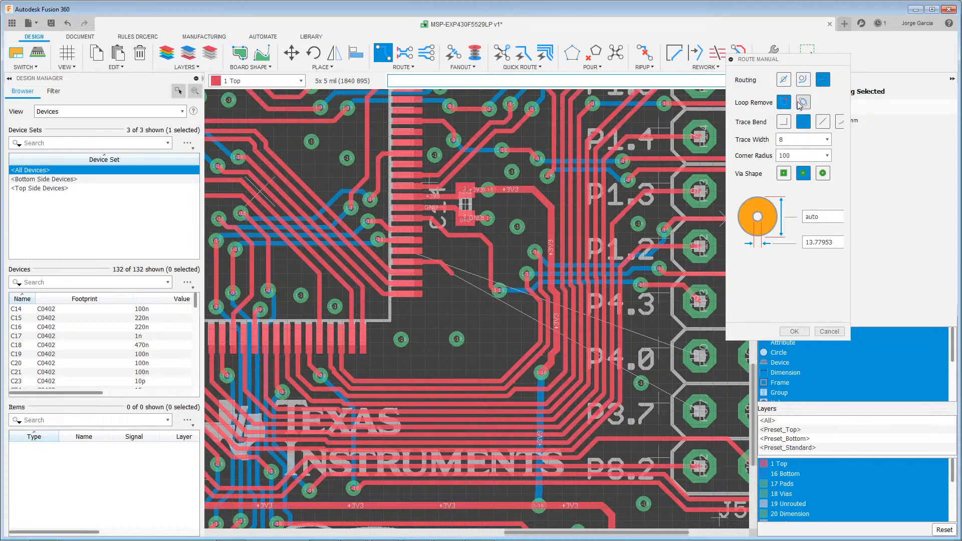
Step: Route P3.7 from its partial top trace to its header pad, alternating between 1 Top and 16 Bottom with three vias
click(795, 332)
click(453, 274)
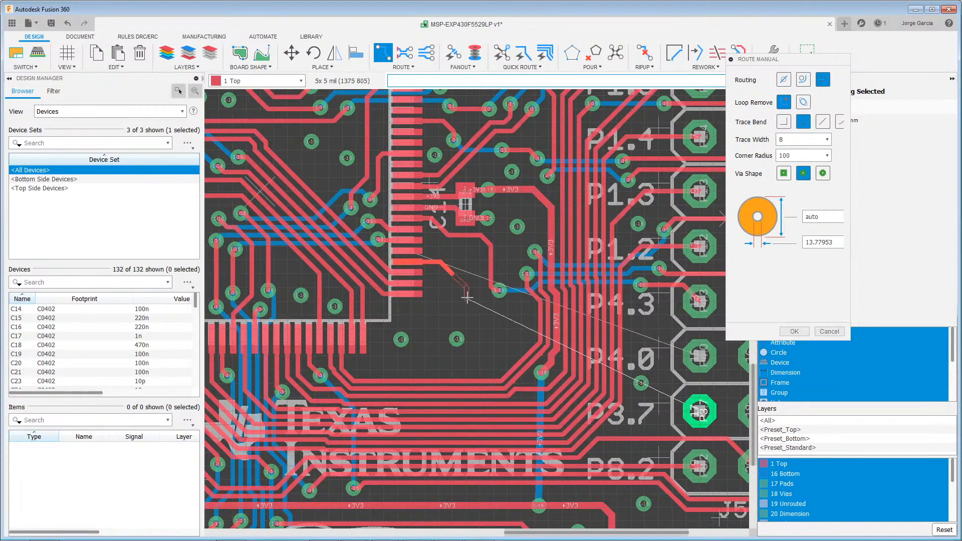
click(519, 324)
middle_click(518, 324)
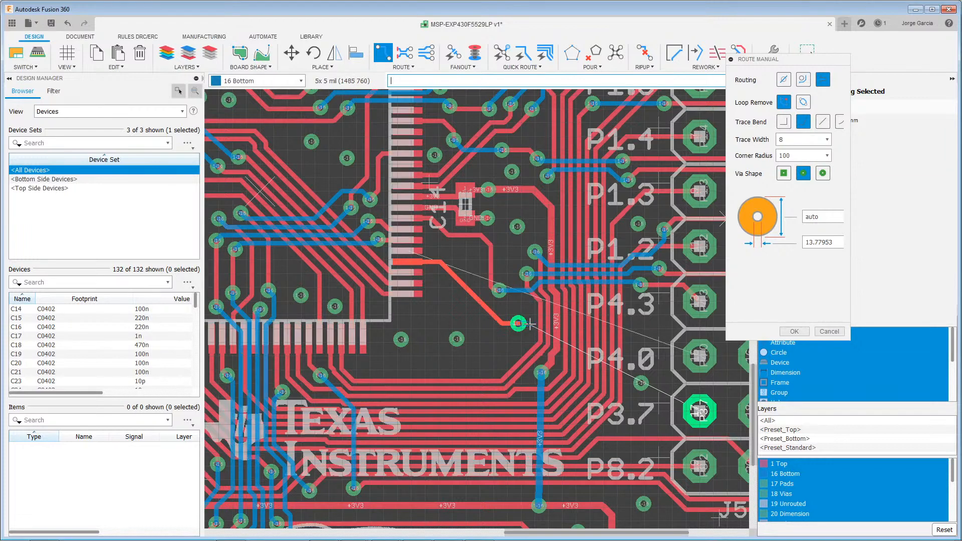
click(655, 355)
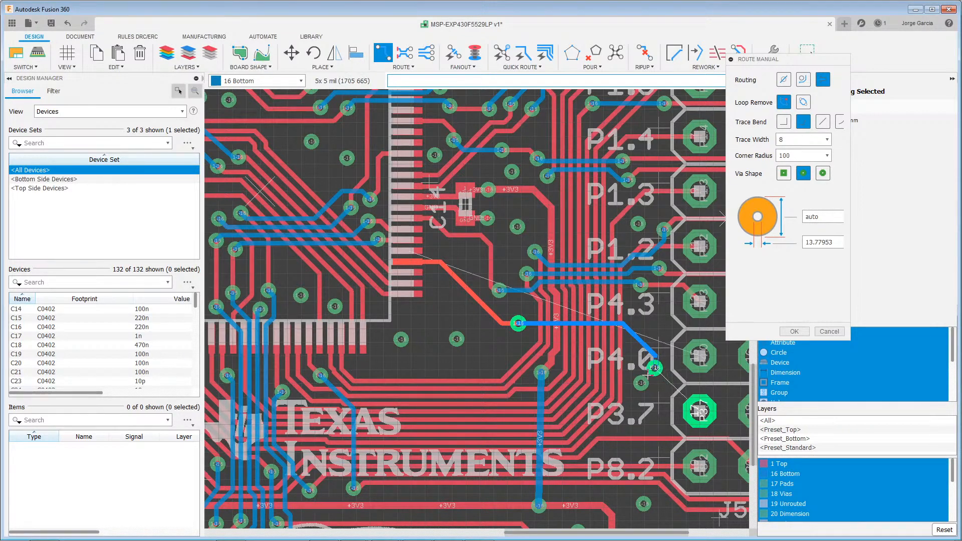
middle_click(661, 378)
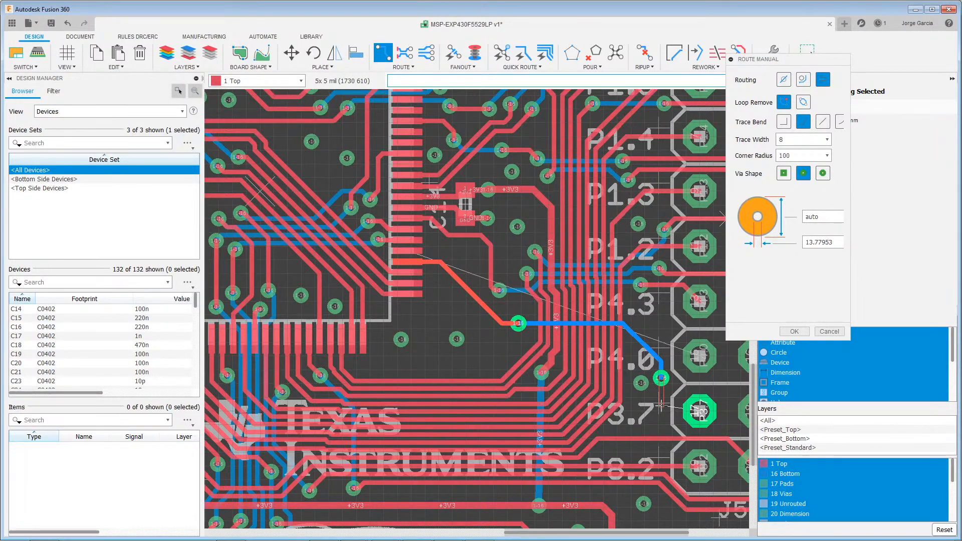
click(662, 405)
click(662, 403)
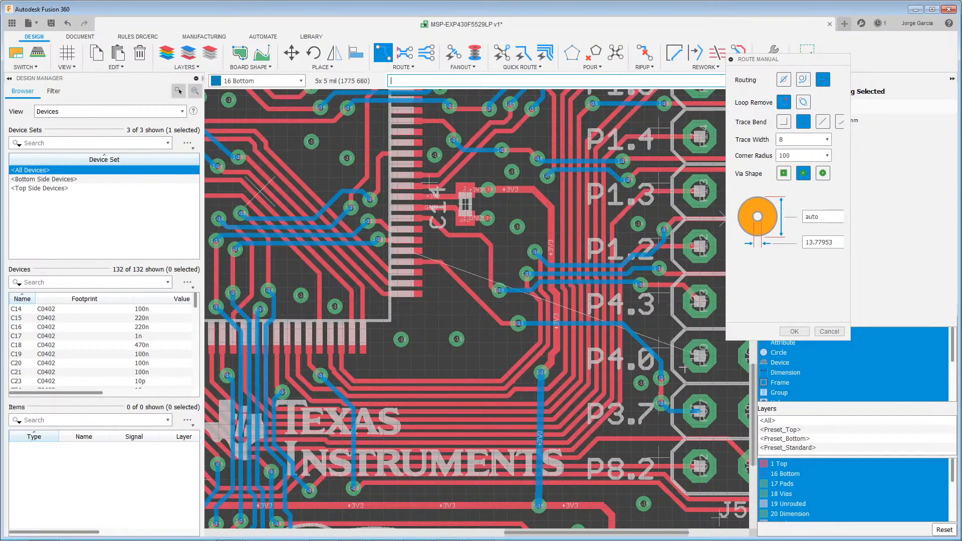
scroll(644, 385, up, 2)
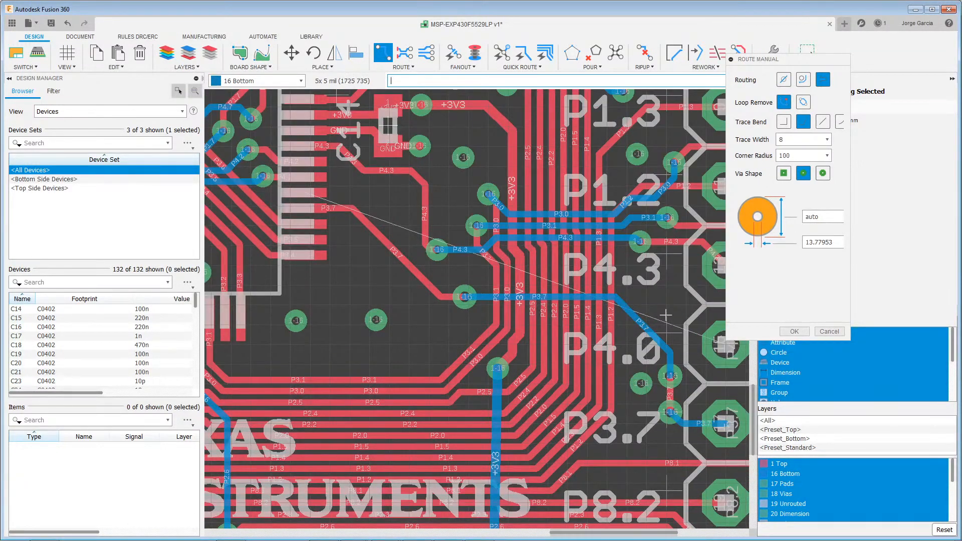
middle_drag(653, 296, 532, 260)
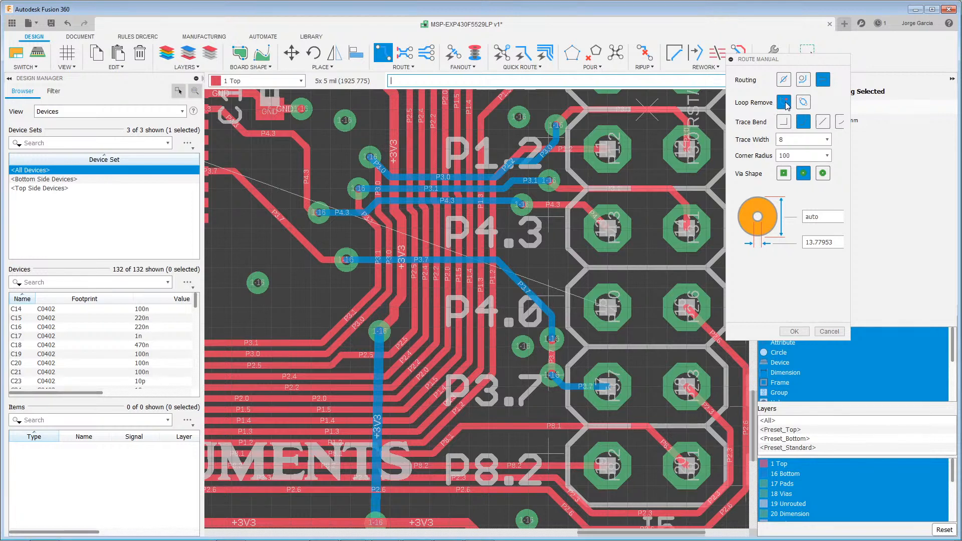
click(521, 284)
key(Escape)
key(Escape)
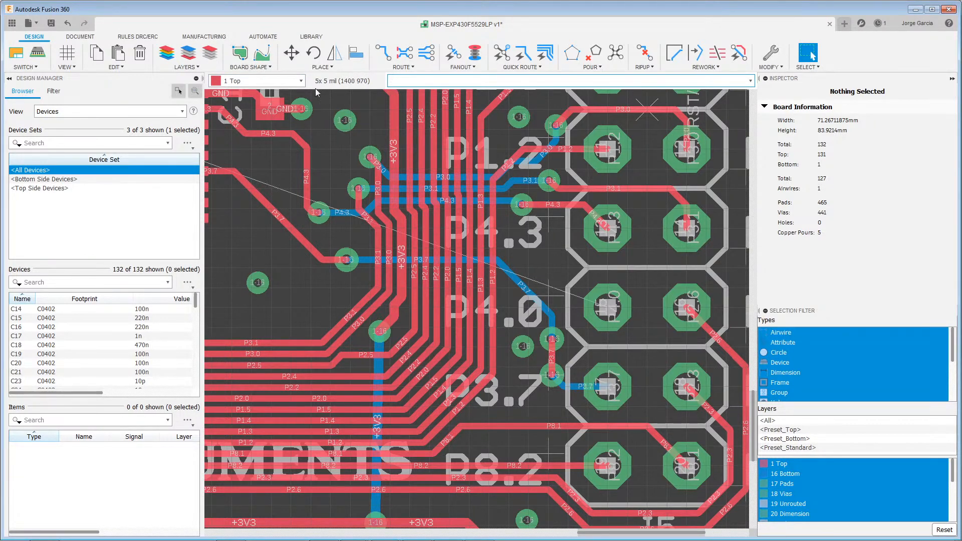
Step: Manually reroute P3.7 on 16 Bottom from its diagonal segment around the nearby via to its header pad, with loop removal replacing the old path
click(301, 81)
click(240, 105)
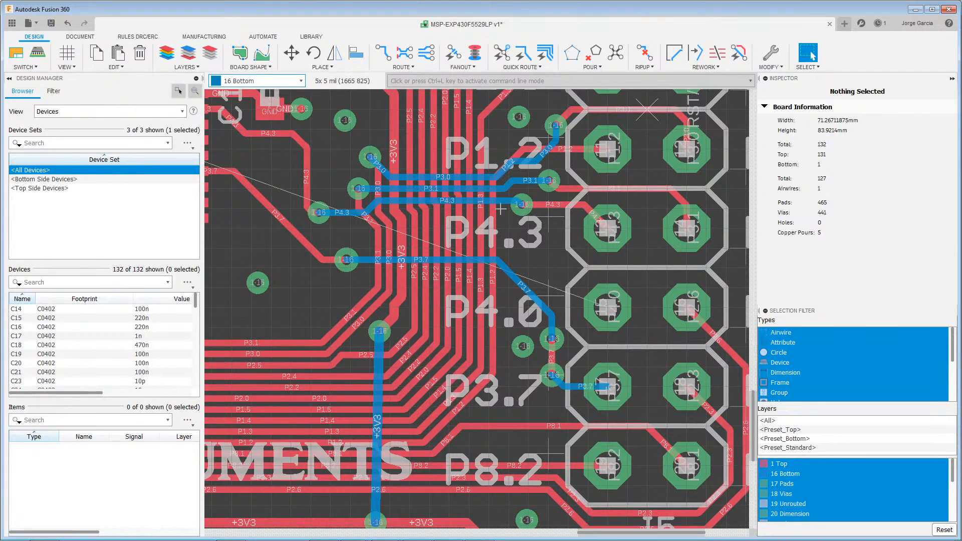
click(507, 275)
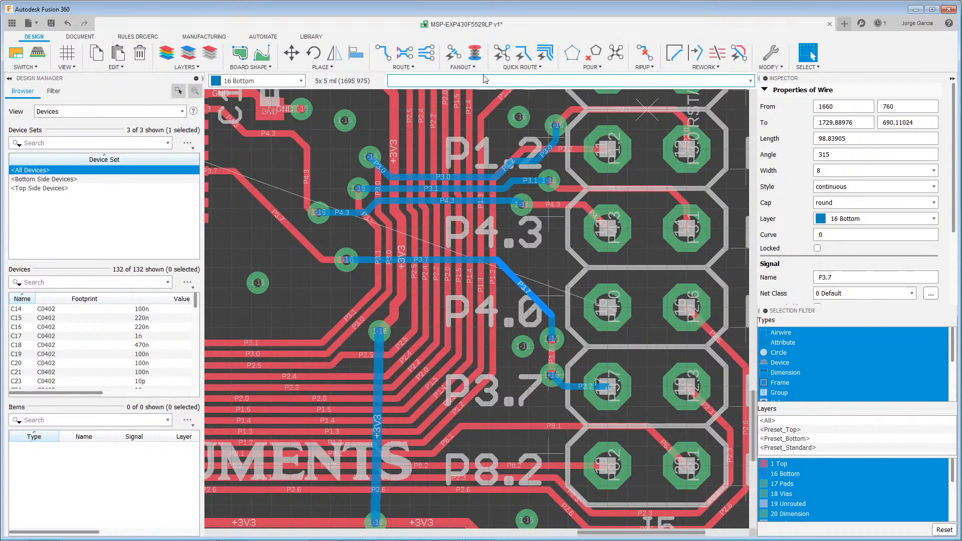
click(383, 52)
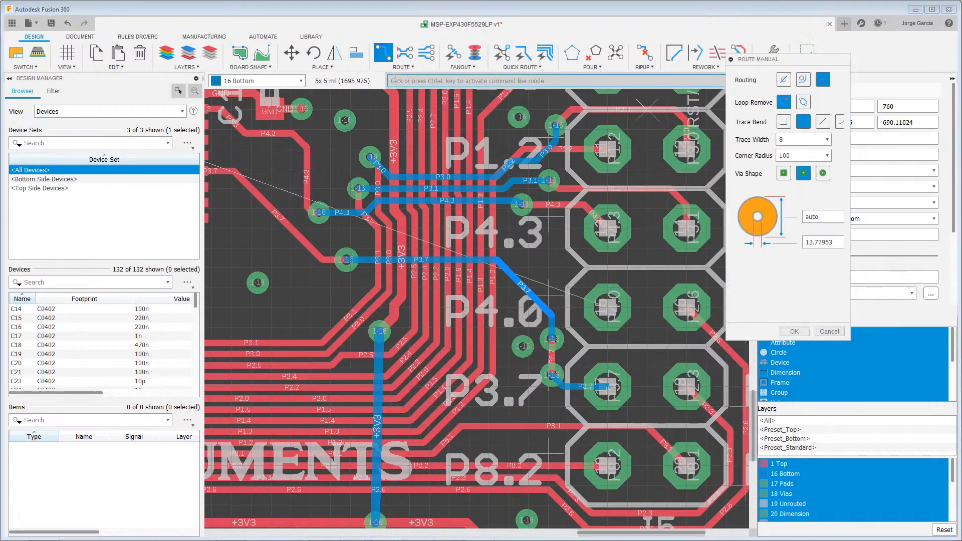
click(509, 279)
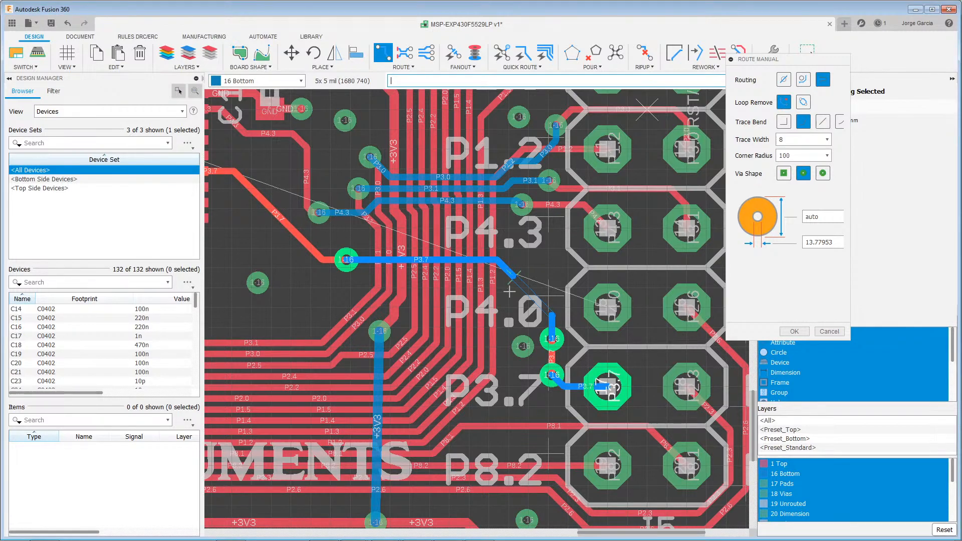
click(510, 375)
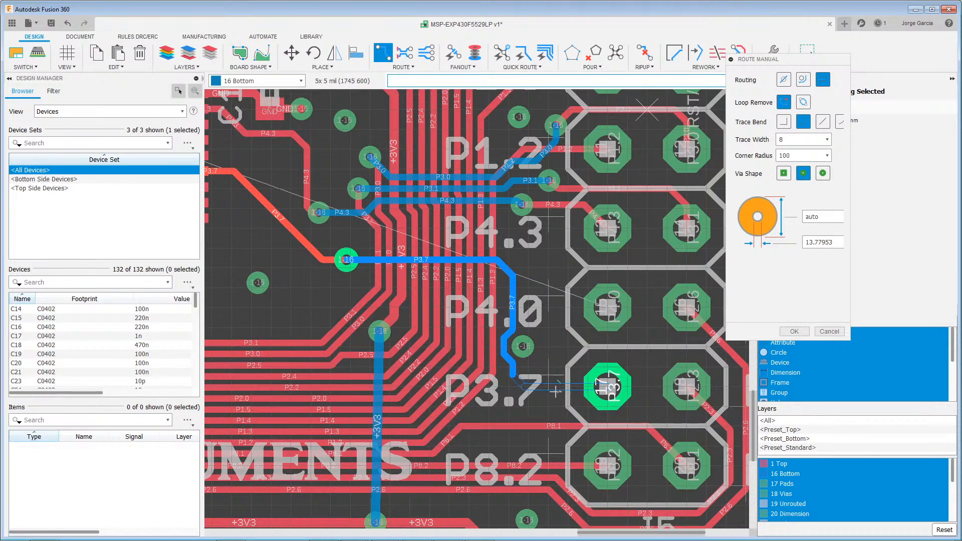
click(554, 390)
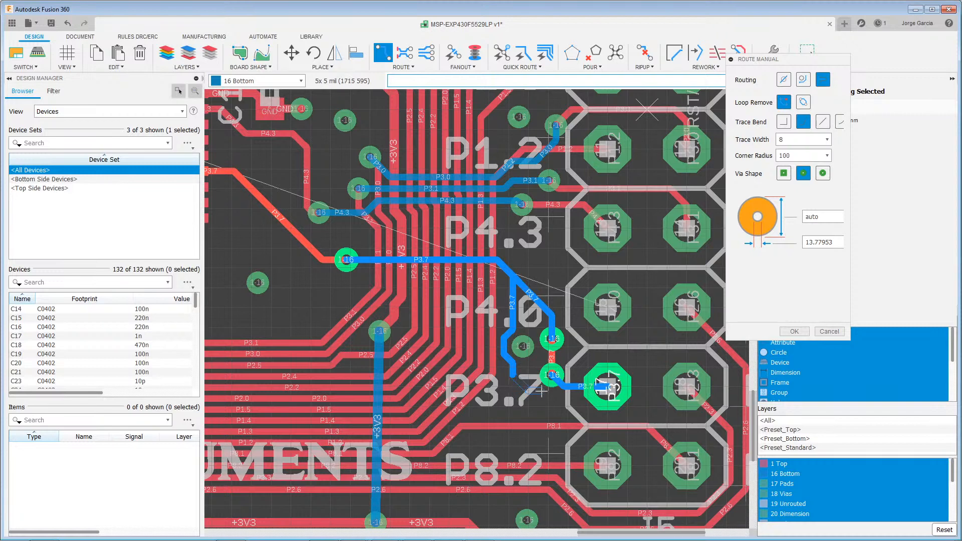
click(561, 389)
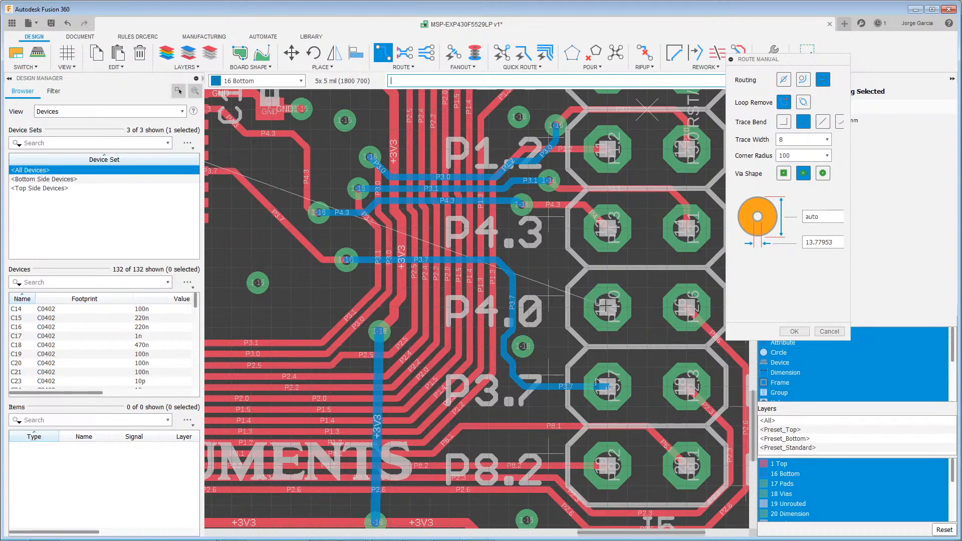
Step: Start a P4.0 route at its header pad, toggling between 1 Top and 16 Bottom, and undo the first section placed
click(608, 309)
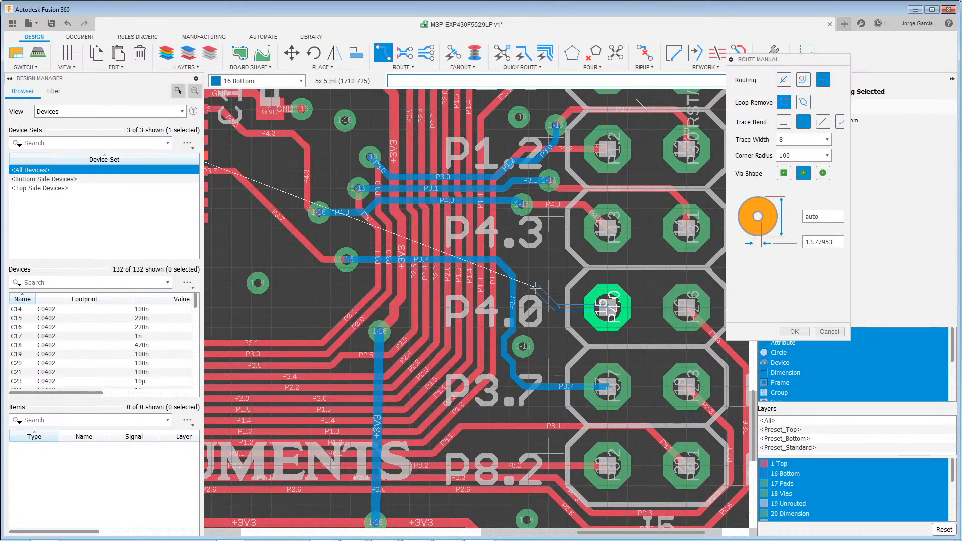
click(301, 81)
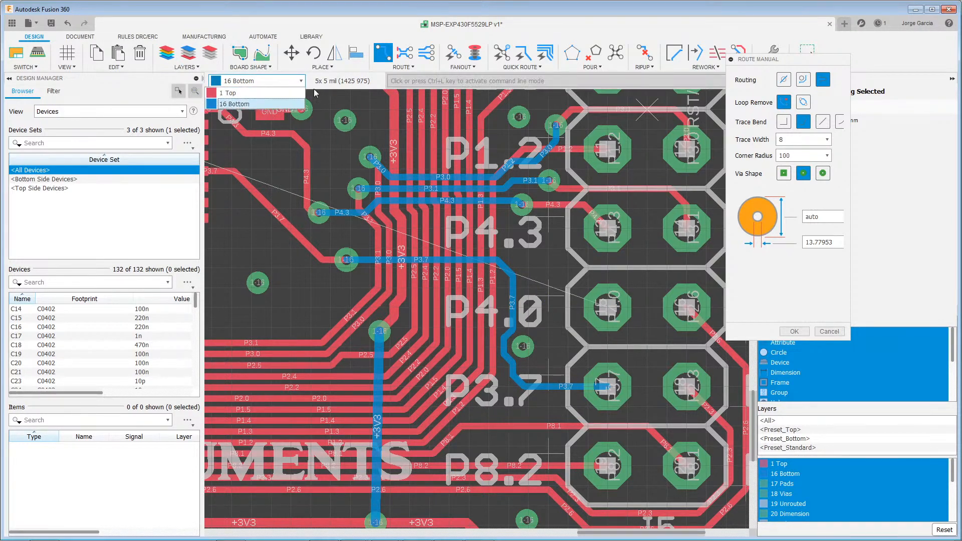
click(231, 92)
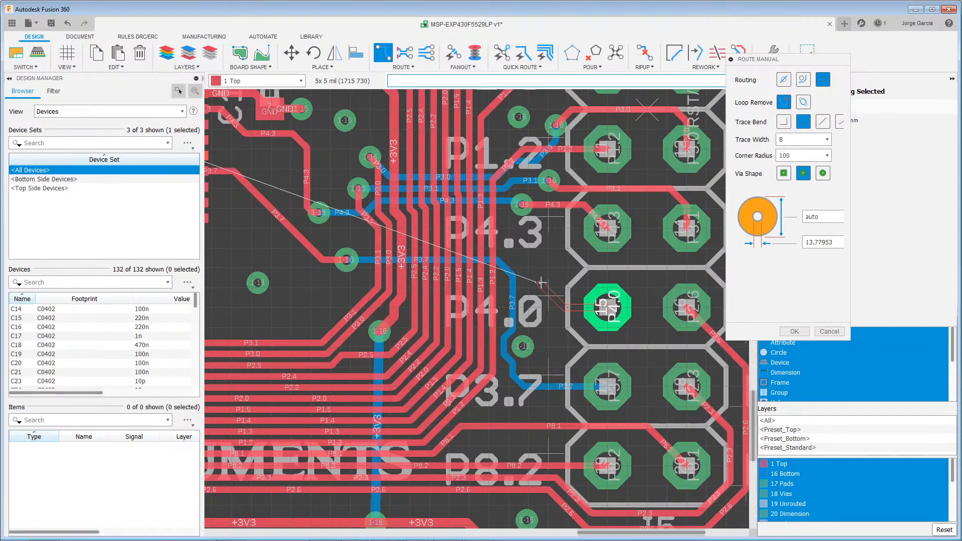
middle_click(542, 283)
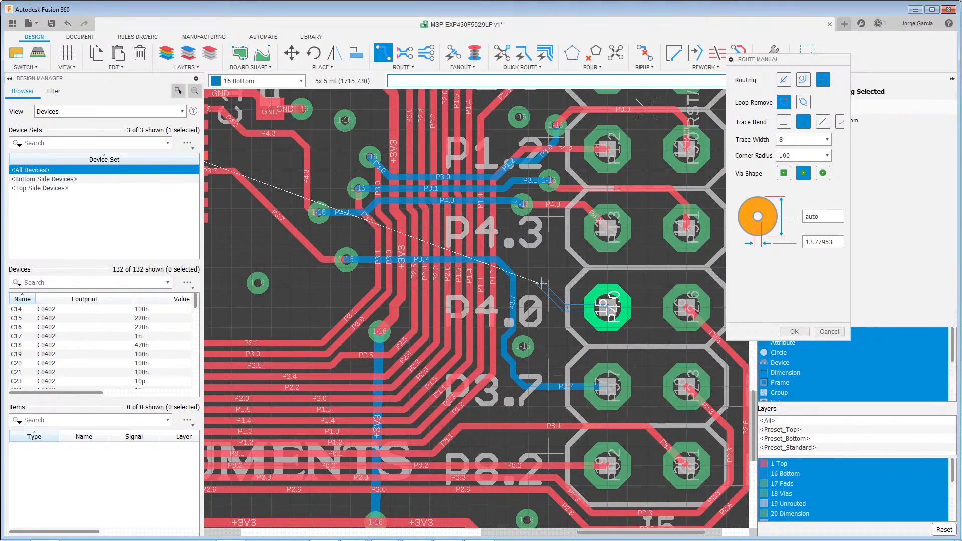
middle_click(542, 283)
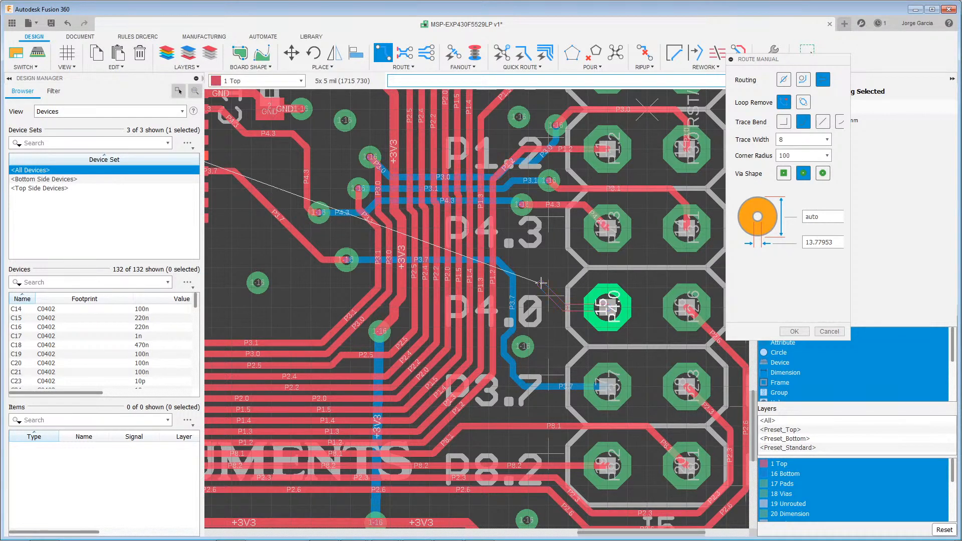
middle_click(542, 283)
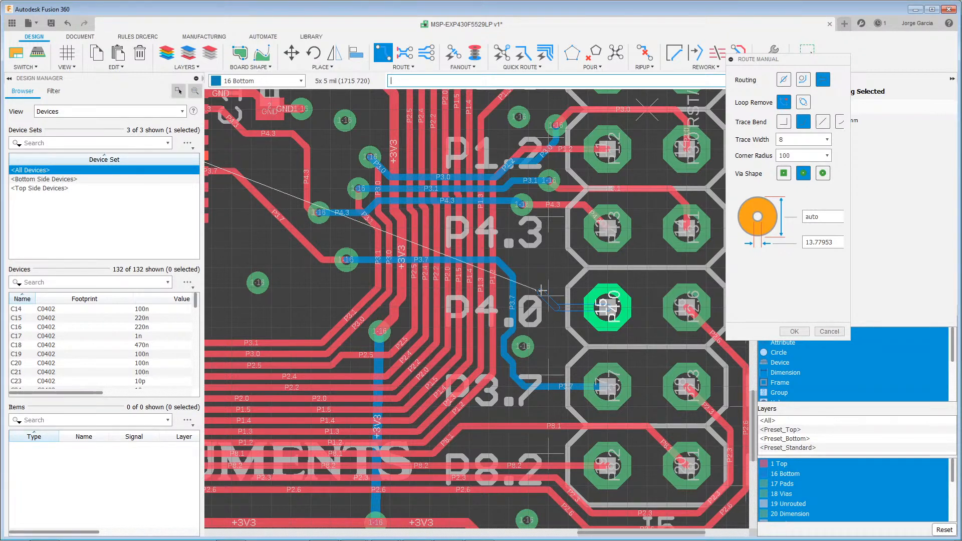
click(542, 291)
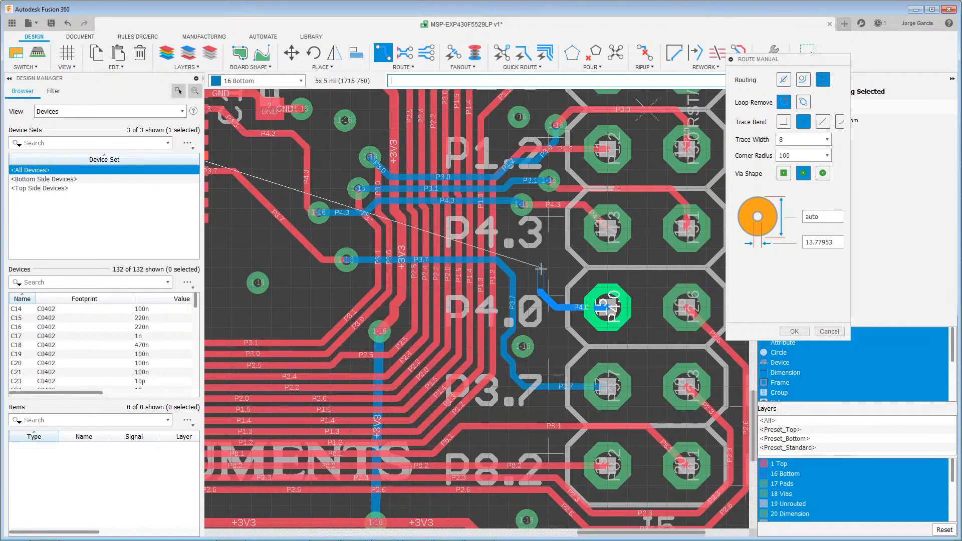
key(BackSpace)
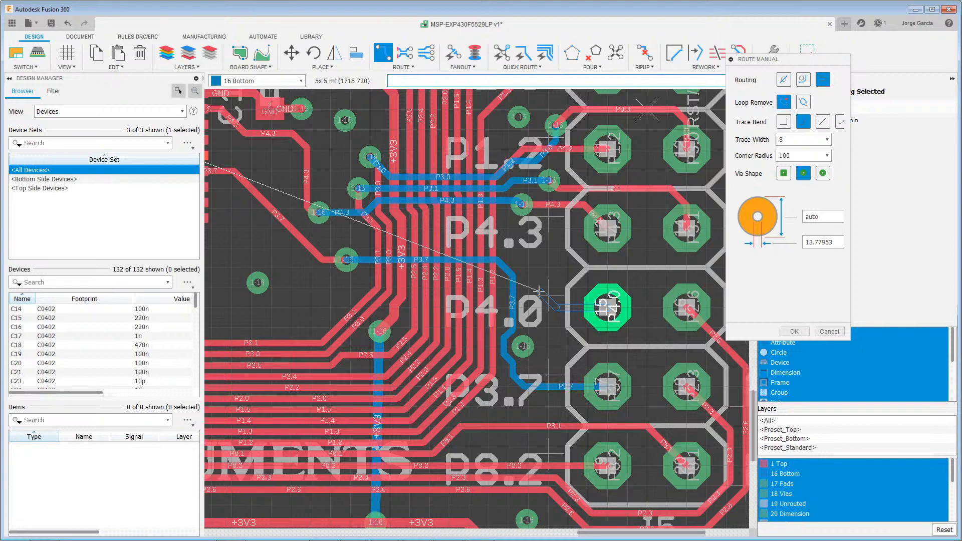
Step: Route P4.0 on 16 Bottom from its header pad toward the chip, changing the trace width to 16, 10 and 8 between sections
middle_click(539, 290)
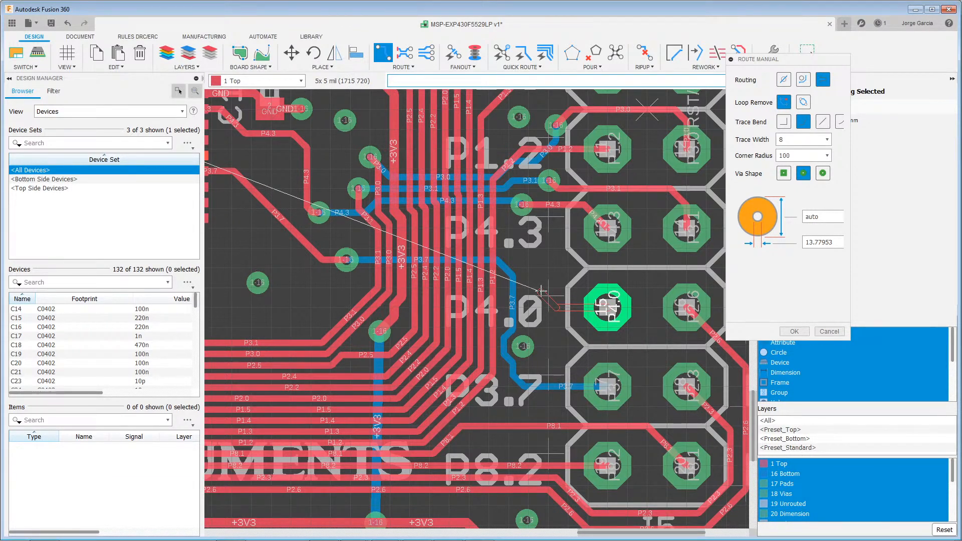
middle_click(542, 291)
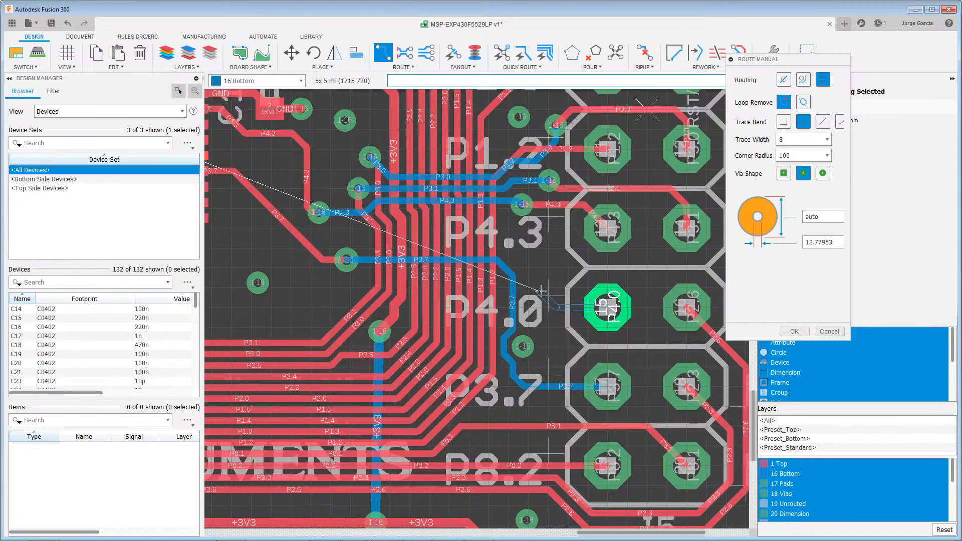
click(542, 291)
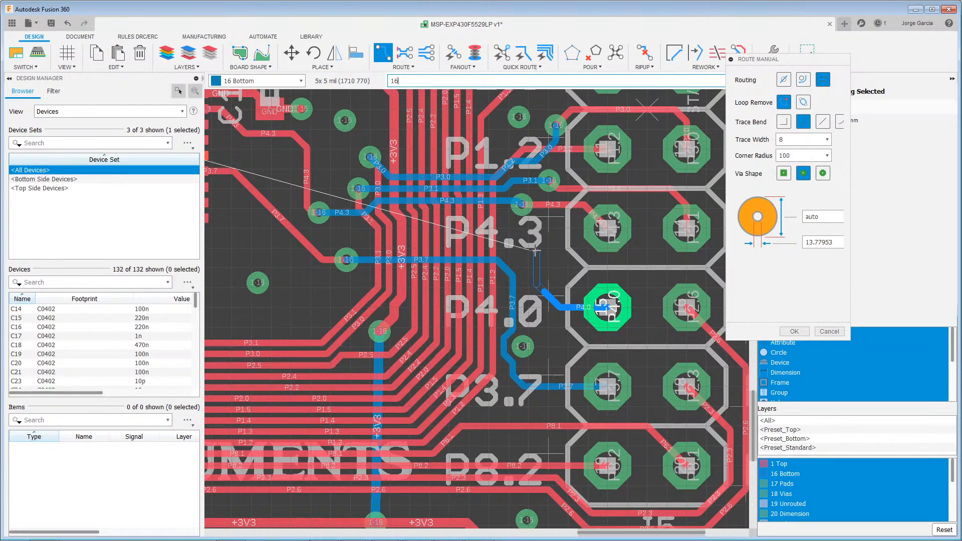
key(Return)
click(535, 251)
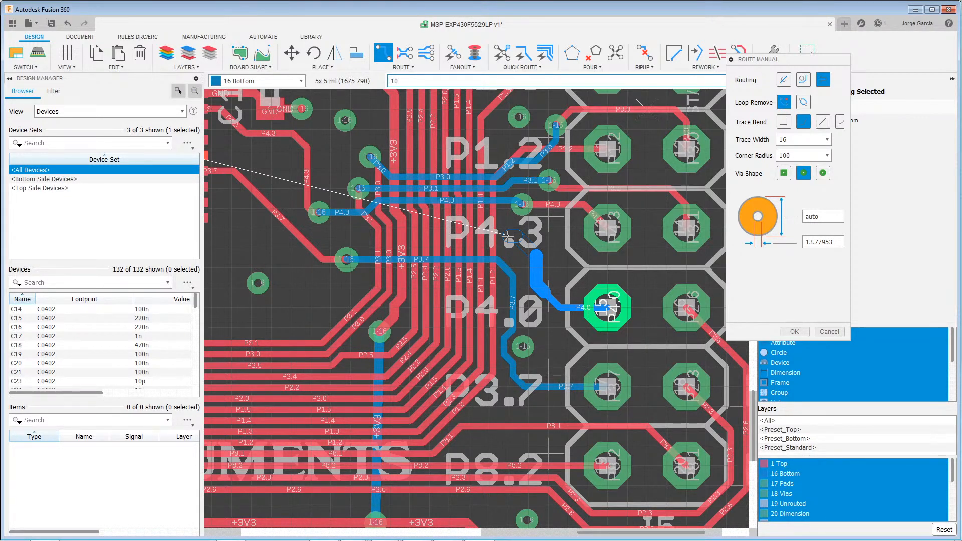
key(Return)
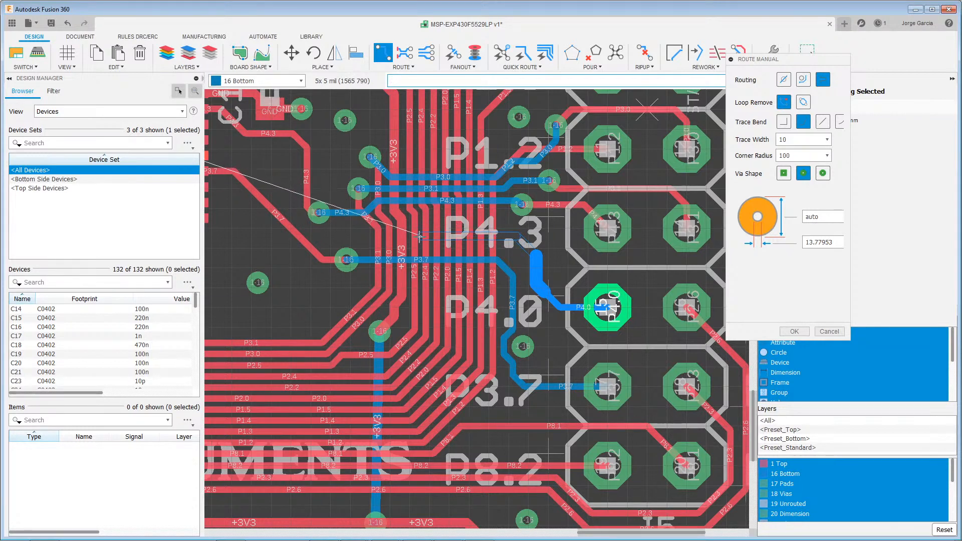
click(364, 233)
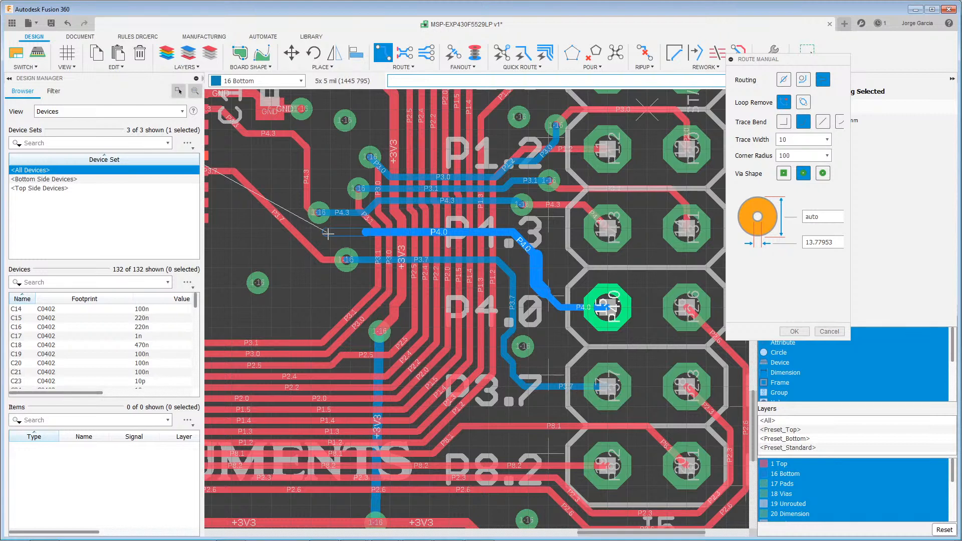
text(8)
key(Return)
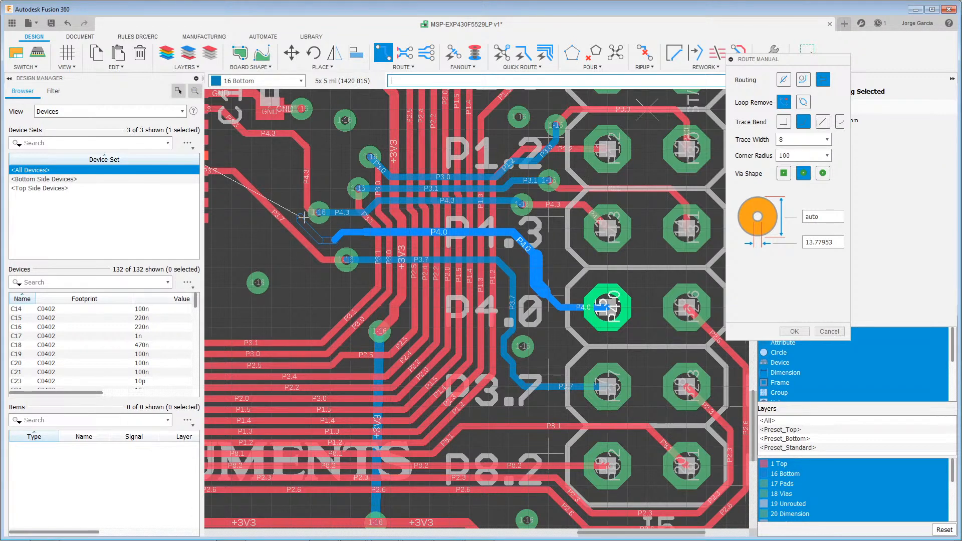
Step: Undo all the placed P4.0 sections back to the header pad and cancel the pending route
key(BackSpace)
key(BackSpace)
key(BackSpace)
key(BackSpace)
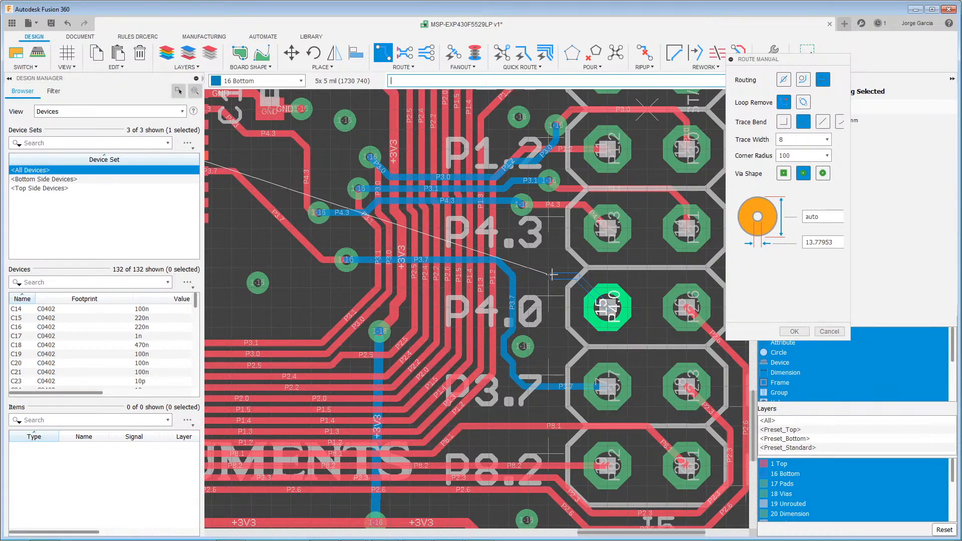
key(Escape)
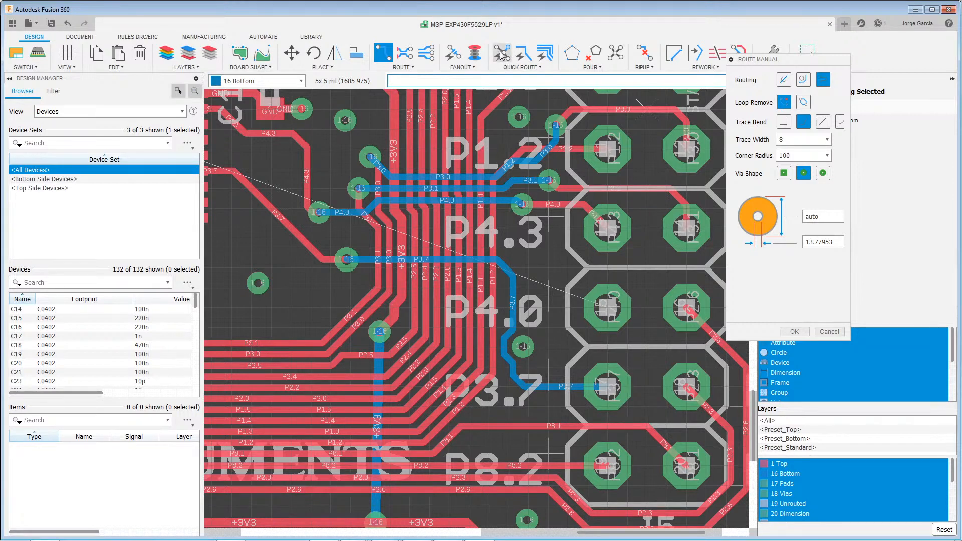
Step: Try to quick-route the P4.0 airwire toward its header pad with a trace width of 8
click(528, 69)
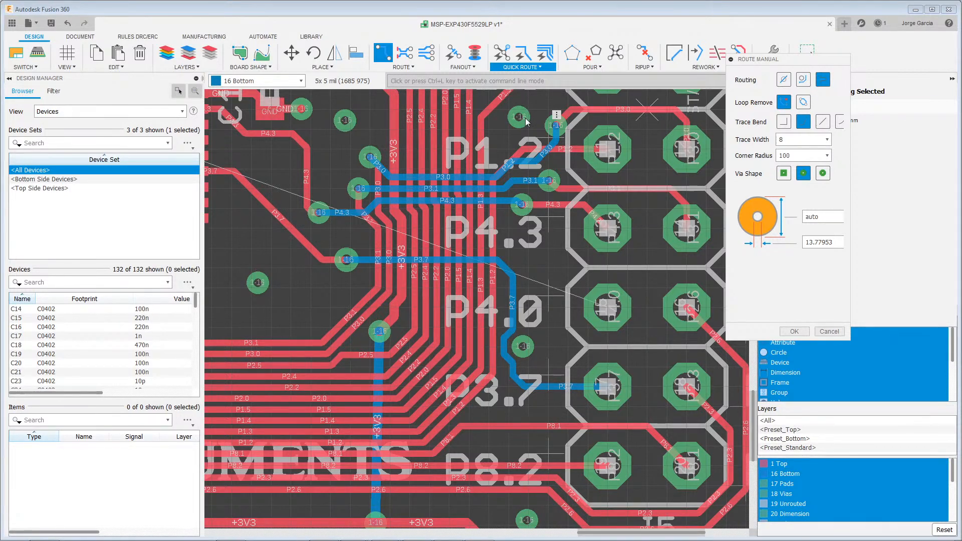
click(516, 81)
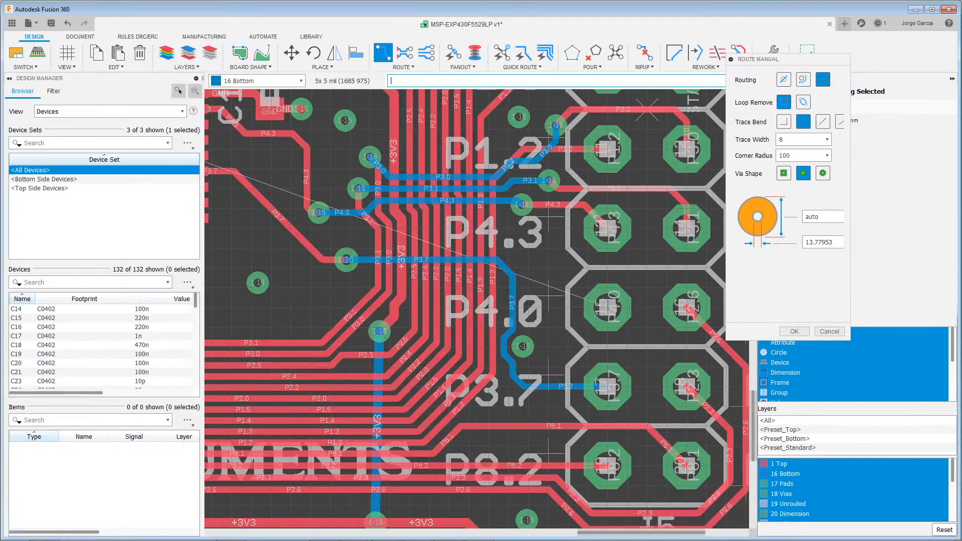
click(502, 53)
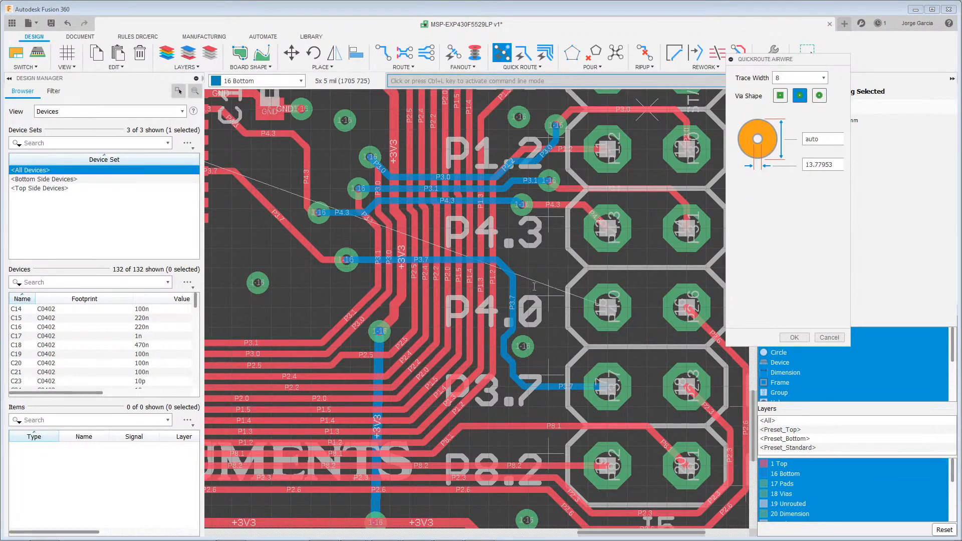
click(553, 285)
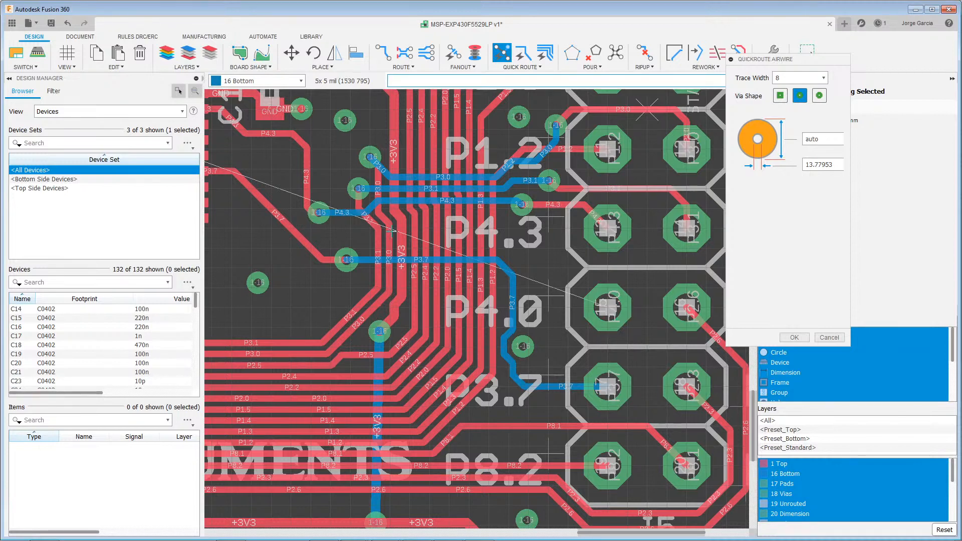
scroll(533, 272, down, 3)
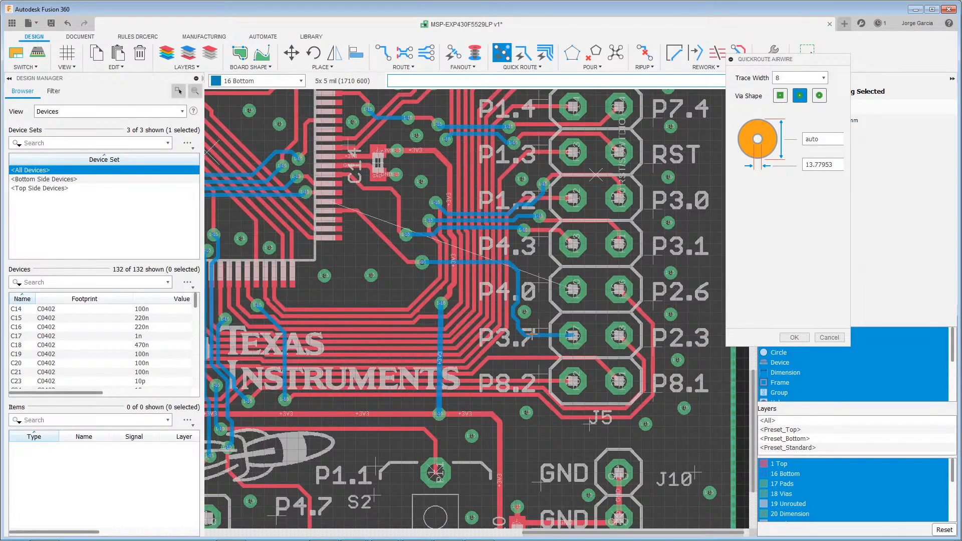
scroll(558, 300, up, 3)
scroll(471, 270, down, 2)
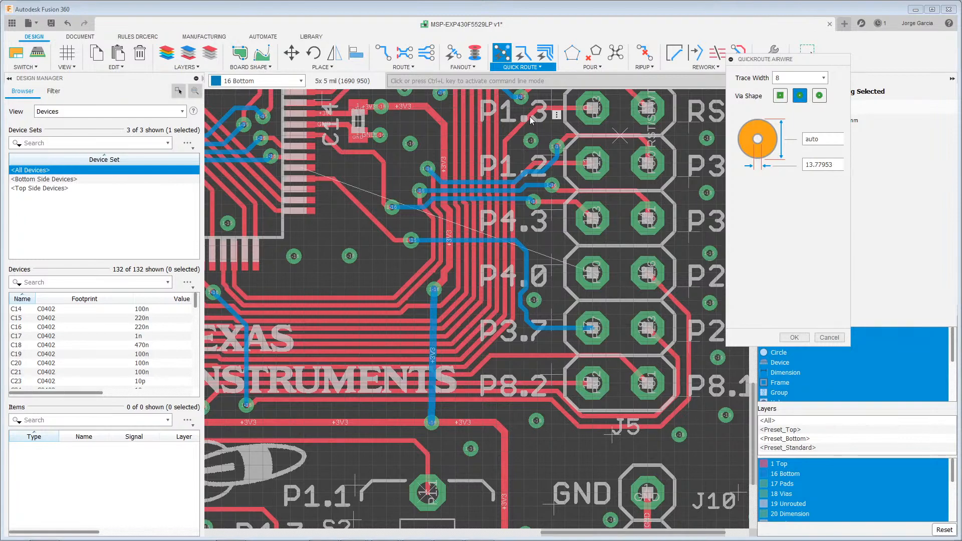
Step: Try QuickRoute Smooth on the P3.7 trace on 16 Bottom and undo the smoothing
key(Escape)
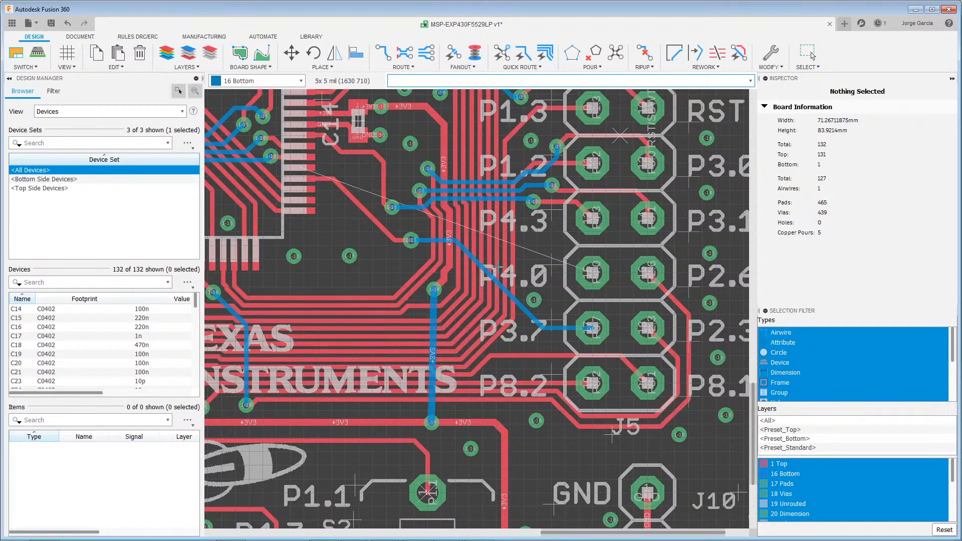
key(ctrl+z)
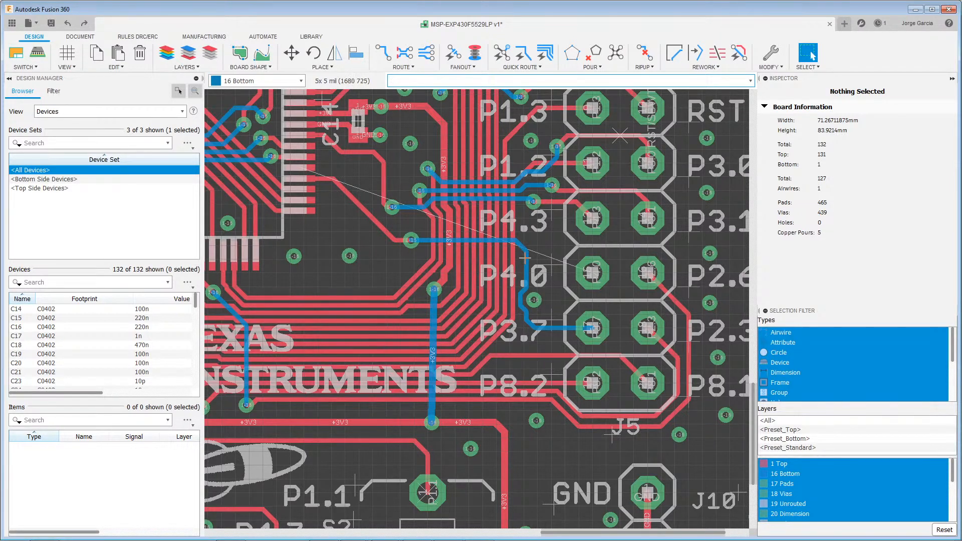
Step: Smooth the P3.7 trace on 16 Bottom with QuickRoute Smooth, picking its vertical segment beside P4.0, and dismiss the recovery file message
click(525, 257)
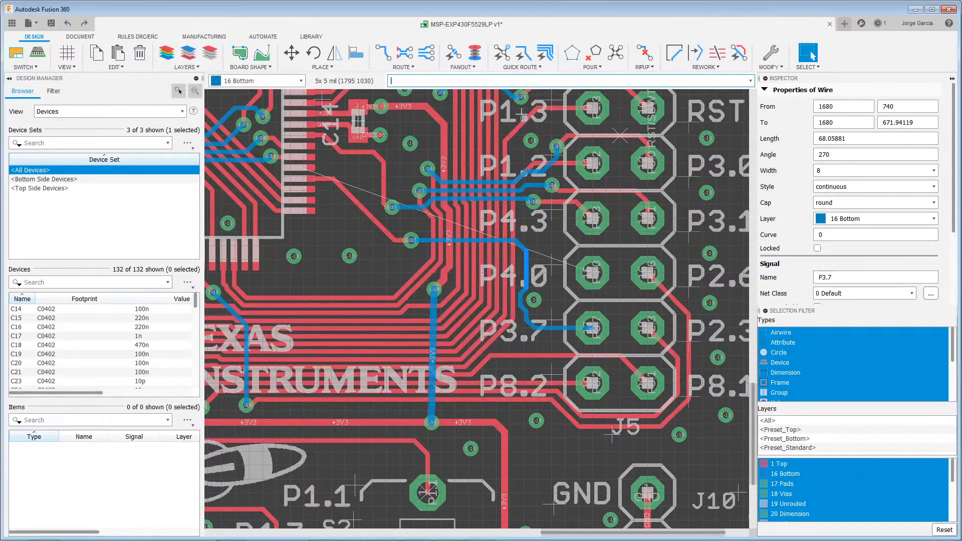
click(525, 246)
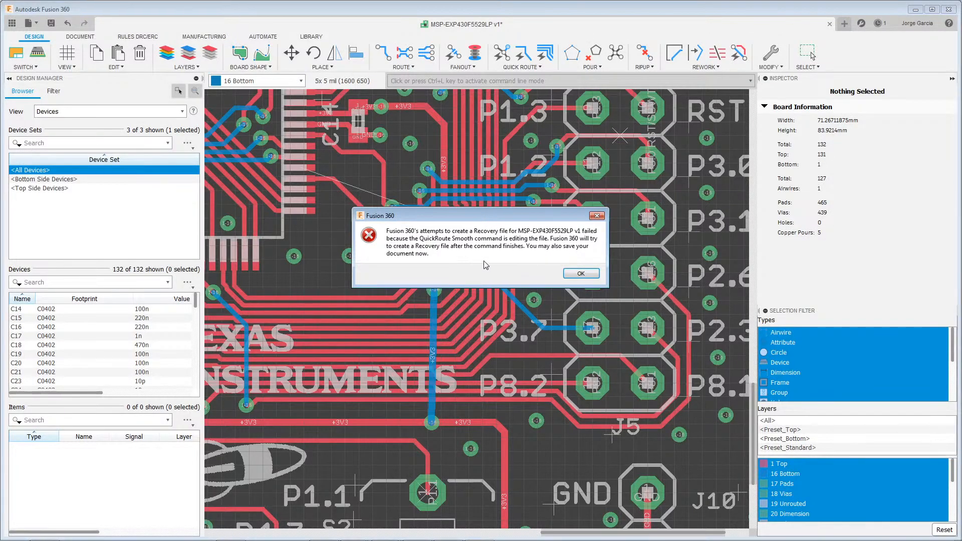
click(579, 274)
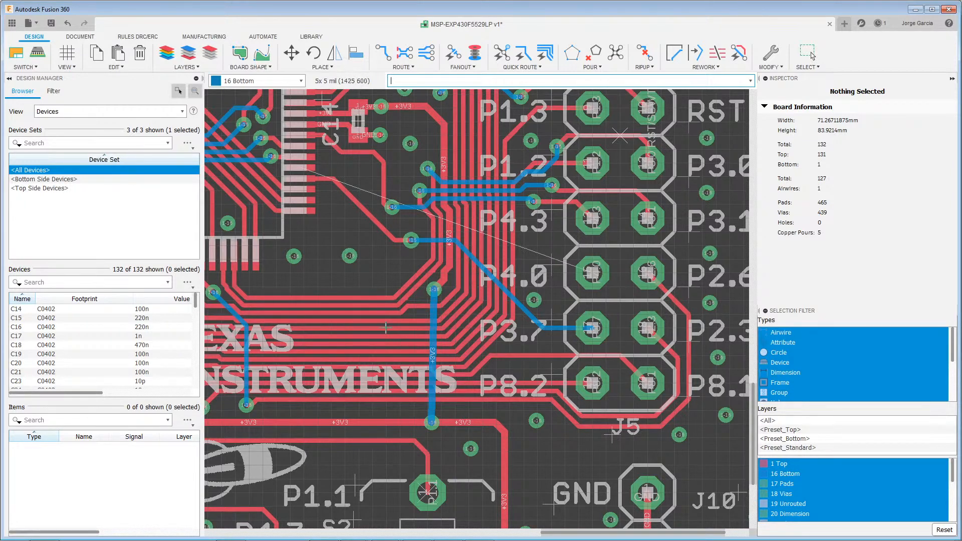
mouse_move(364, 535)
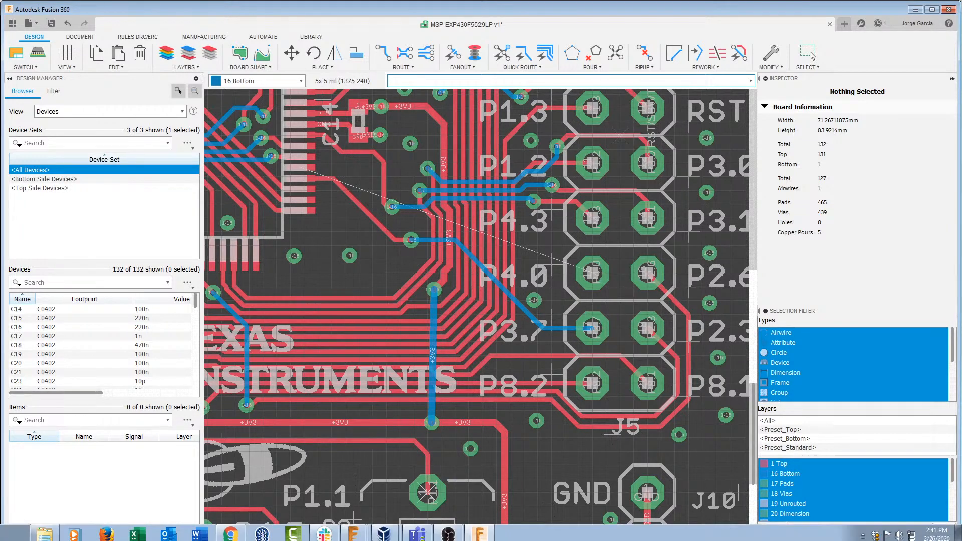
click(446, 533)
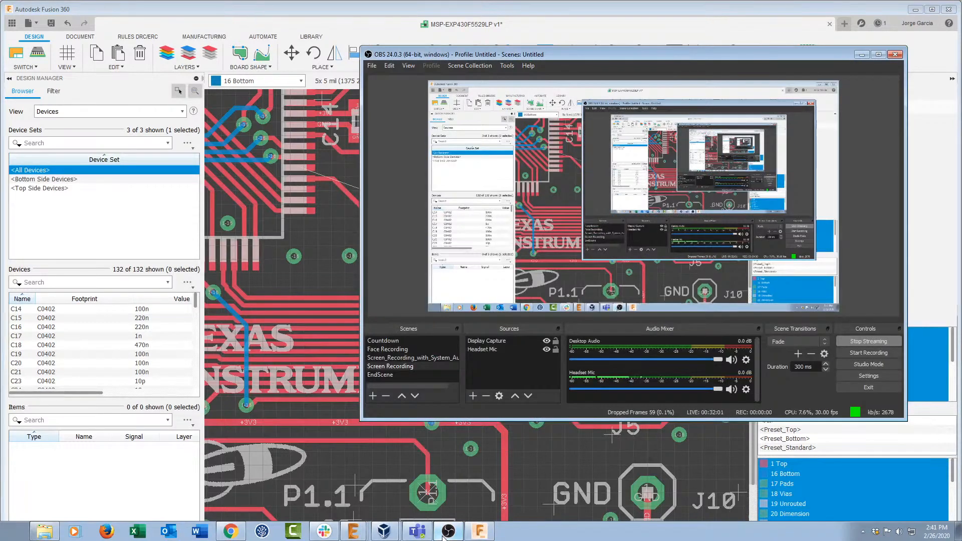